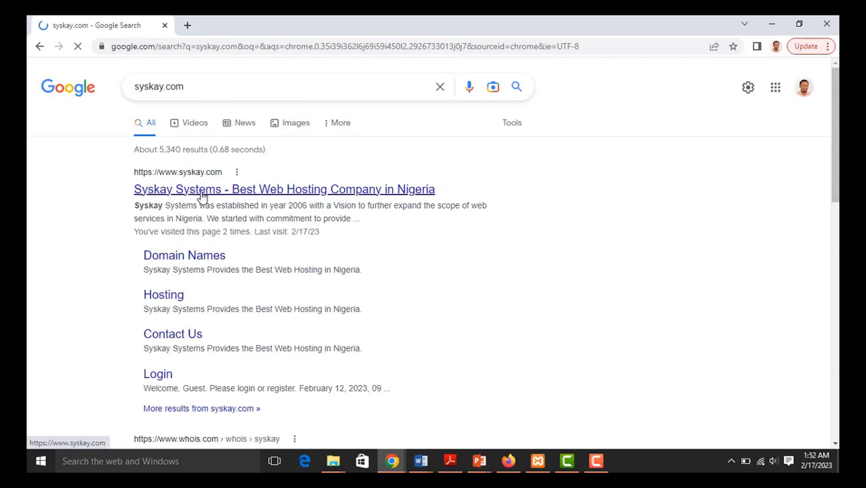
# - Open the 'Syskay Systems - Best Web Hosting Company in Nigeria' result and go to its Domain Names page
pyautogui.click(201, 192)
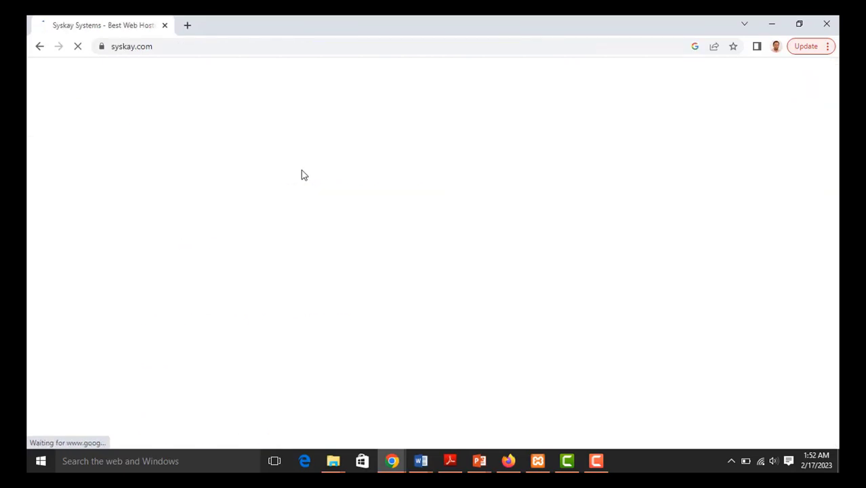
pyautogui.click(120, 46)
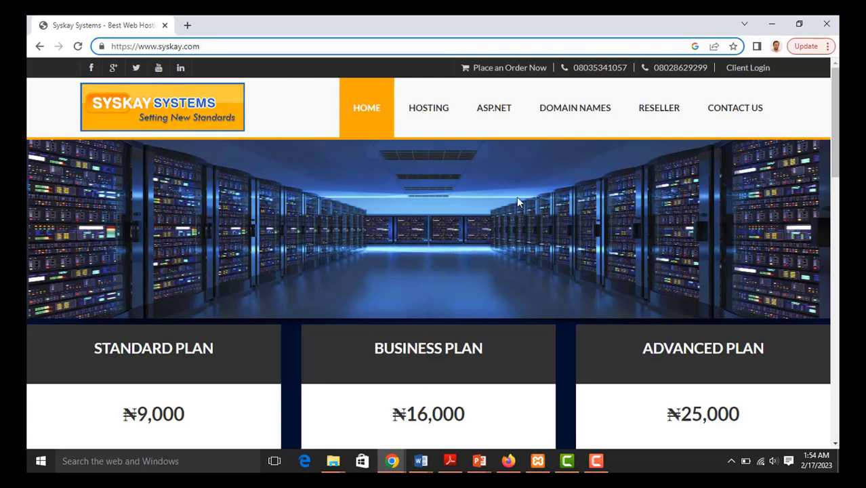
pyautogui.click(576, 115)
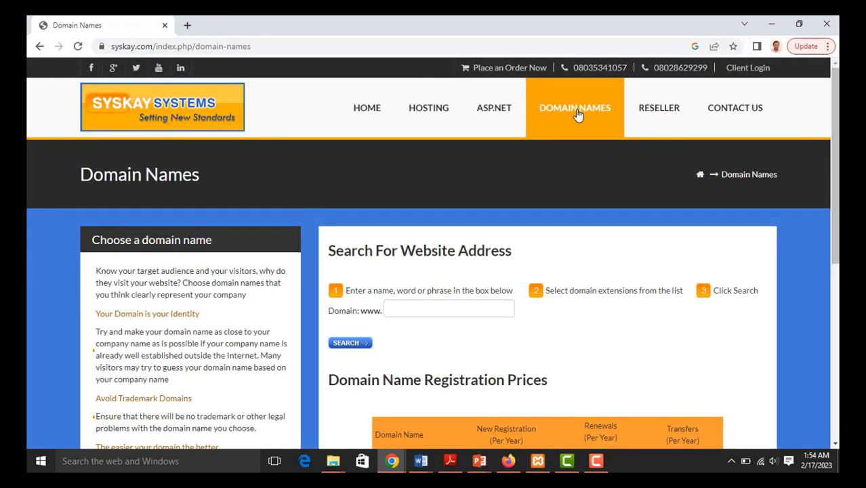
# - Search Syskay Systems for the availability of the domain primertutorng
pyautogui.click(447, 309)
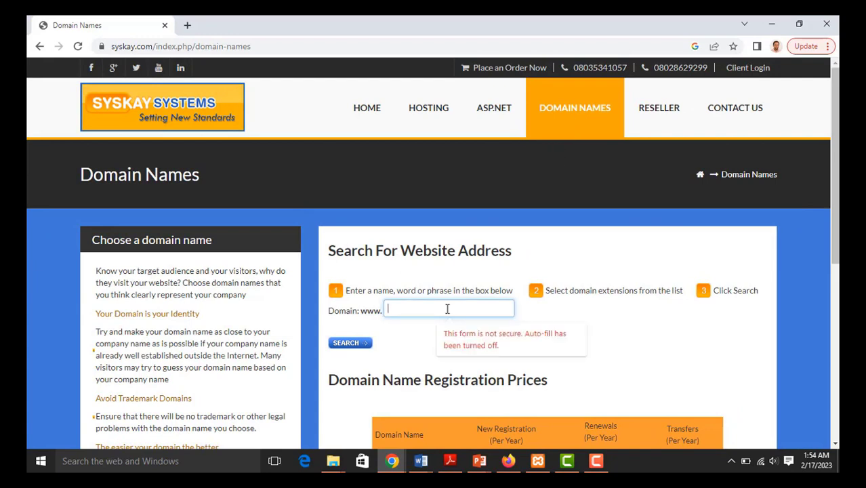
pyautogui.write('primertut')
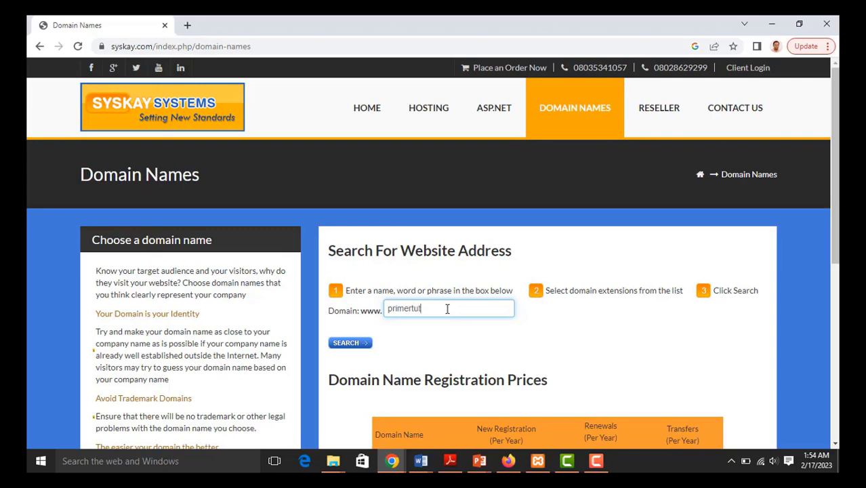
pyautogui.write('orng.com')
pyautogui.click(363, 345)
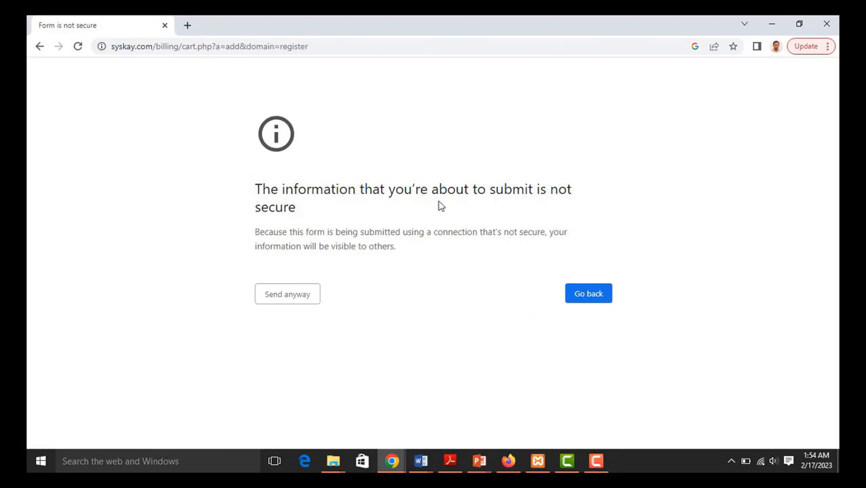
# - Send the search past the insecure-form warning and add primertutorng.com at N8,000.00 to the cart
pyautogui.click(304, 296)
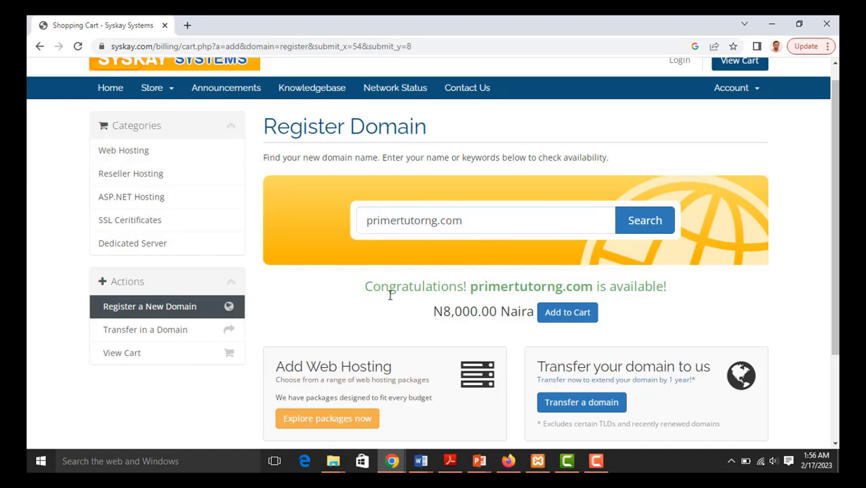
pyautogui.scroll(-1, 502, 288)
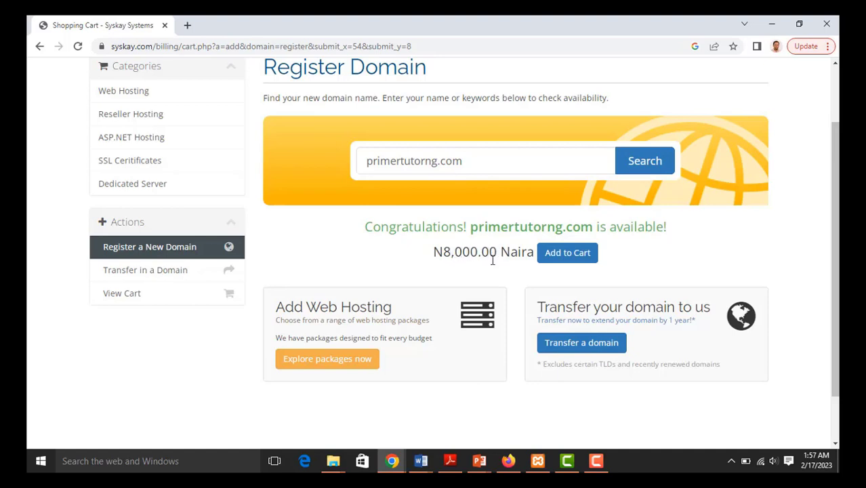
pyautogui.click(577, 259)
# - Check out the carted domain and review its 1-year registration and default nameservers
pyautogui.click(568, 262)
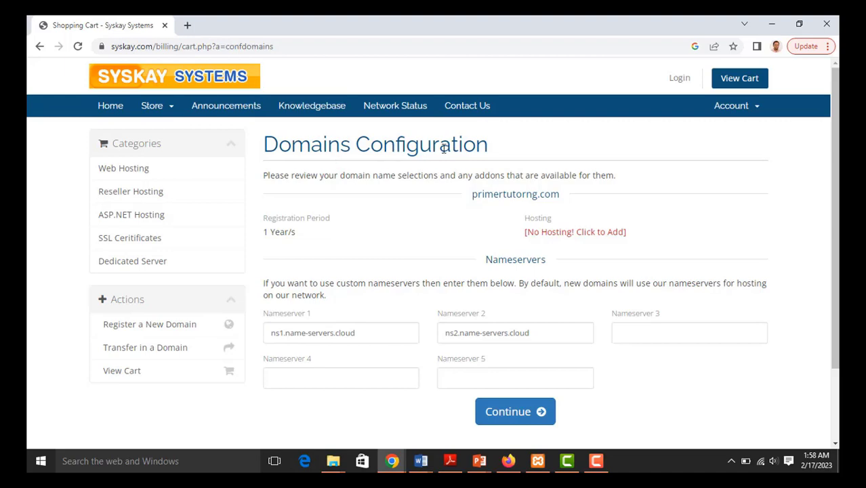
pyautogui.scroll(-2, 454, 168)
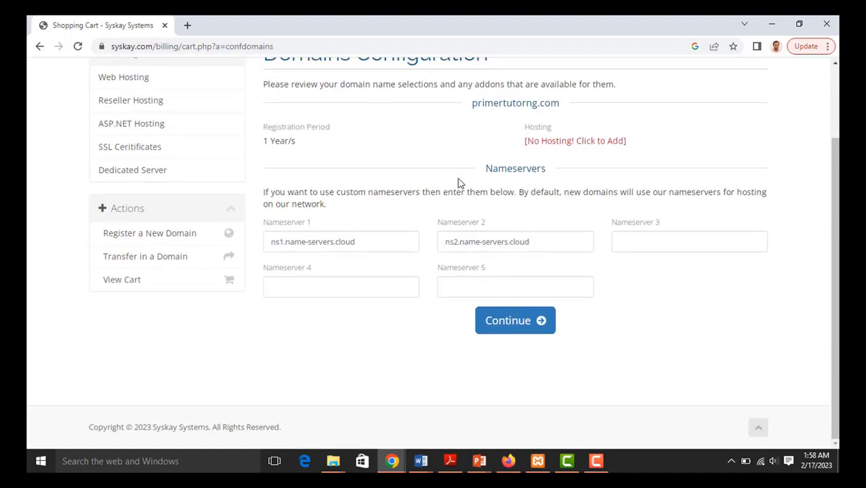
pyautogui.scroll(2, 458, 181)
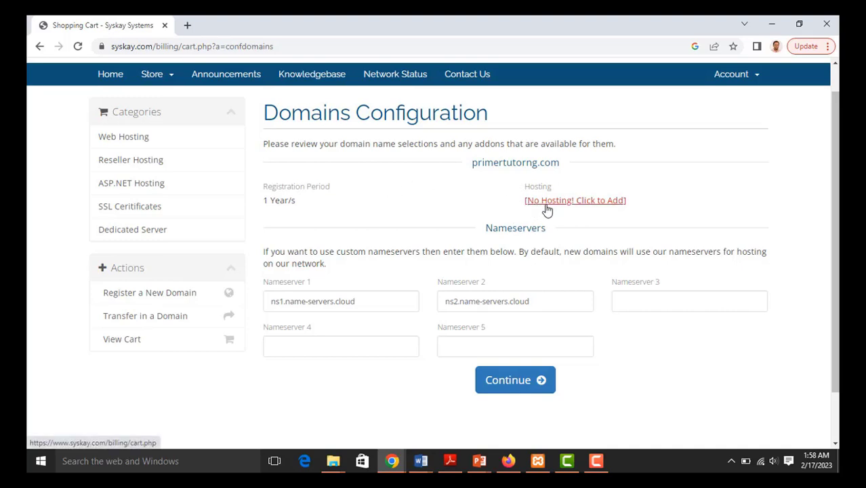
# - Add hosting and browse the Web Hosting plans, from Standard N9,000.00/yr to Corporate Plan X2
pyautogui.click(581, 204)
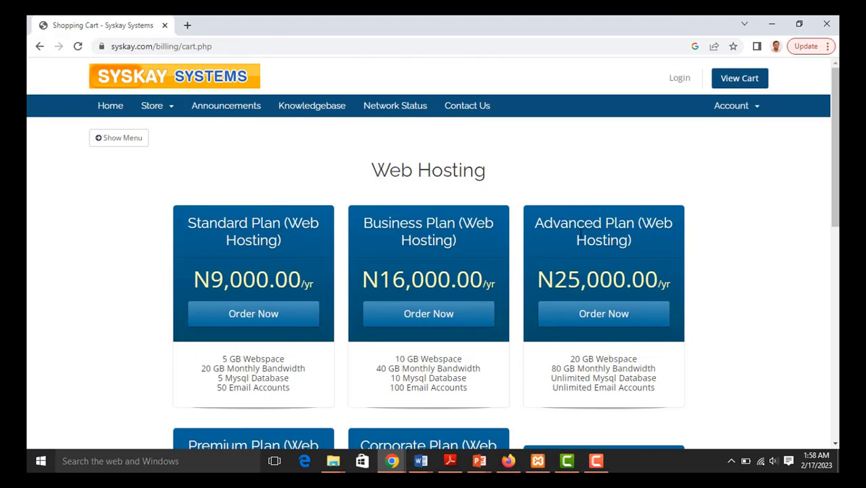
pyautogui.scroll(-2, 574, 245)
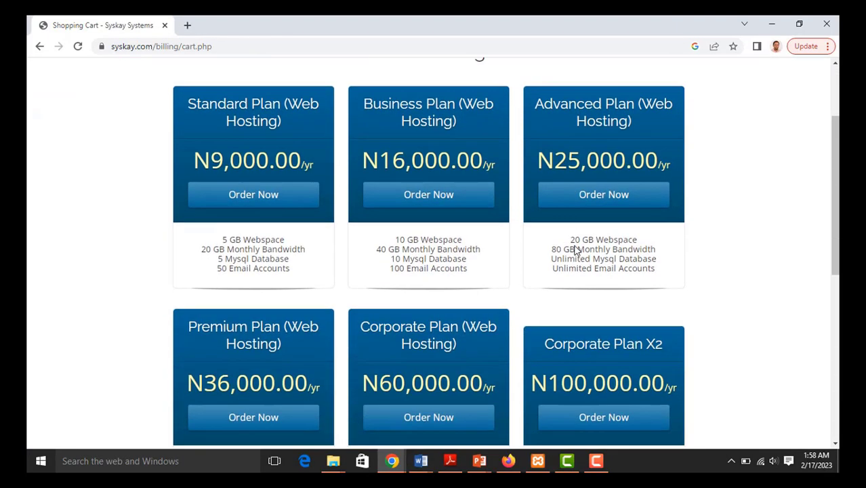
pyautogui.scroll(-4, 574, 249)
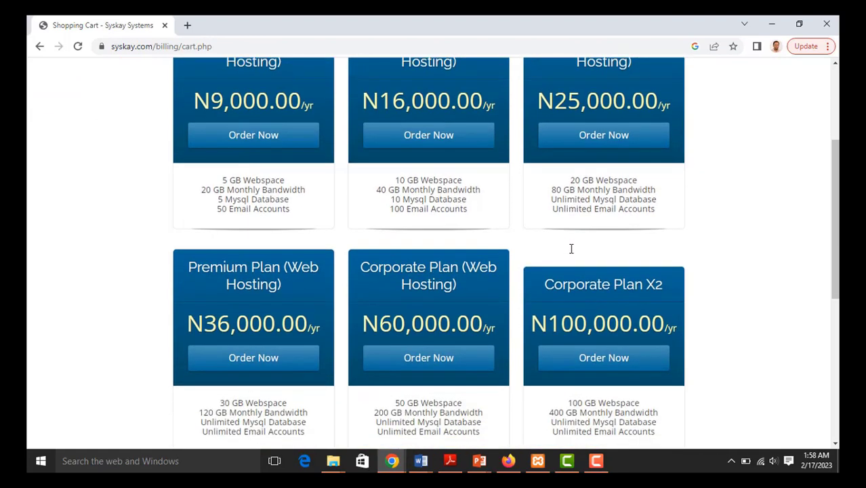
pyautogui.scroll(-1, 571, 248)
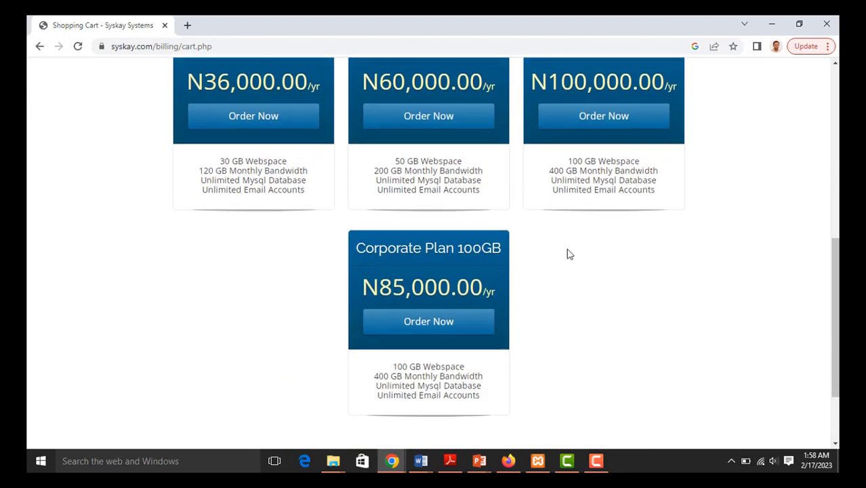
pyautogui.scroll(-2, 569, 250)
pyautogui.scroll(1, 567, 253)
pyautogui.scroll(6, 567, 253)
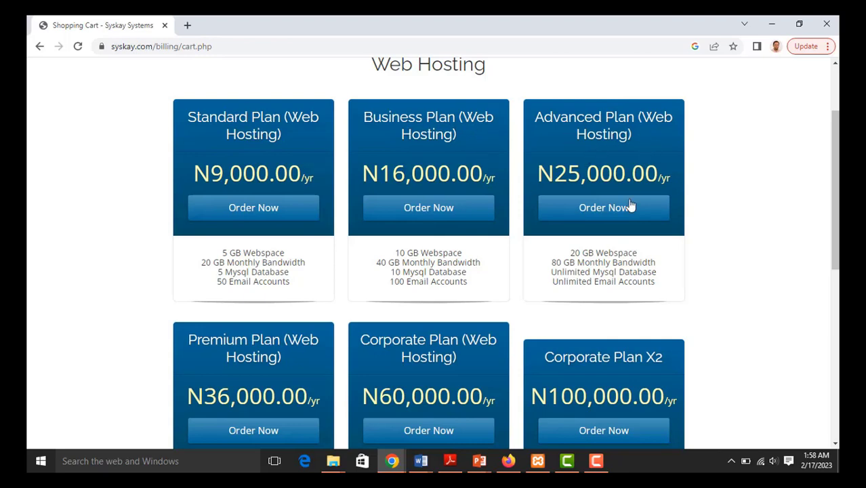
pyautogui.scroll(-2, 624, 217)
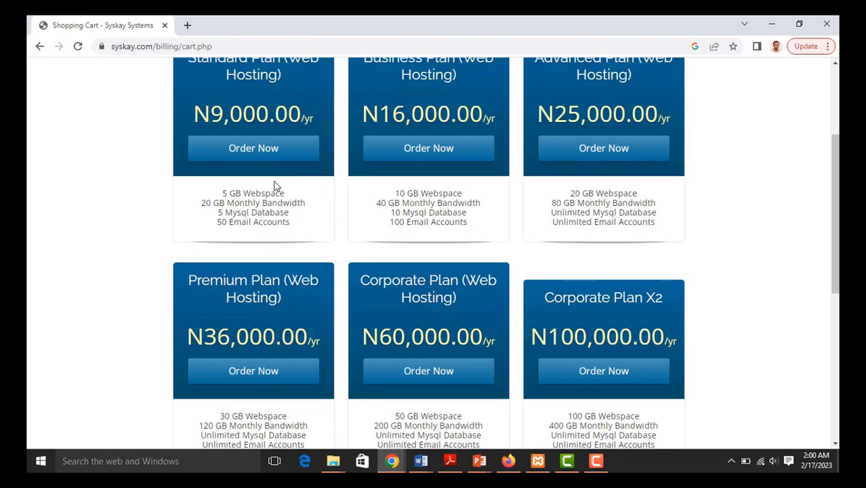
# - Order the N9,000 Standard Plan and choose to use the domain already in the shopping cart
pyautogui.click(268, 156)
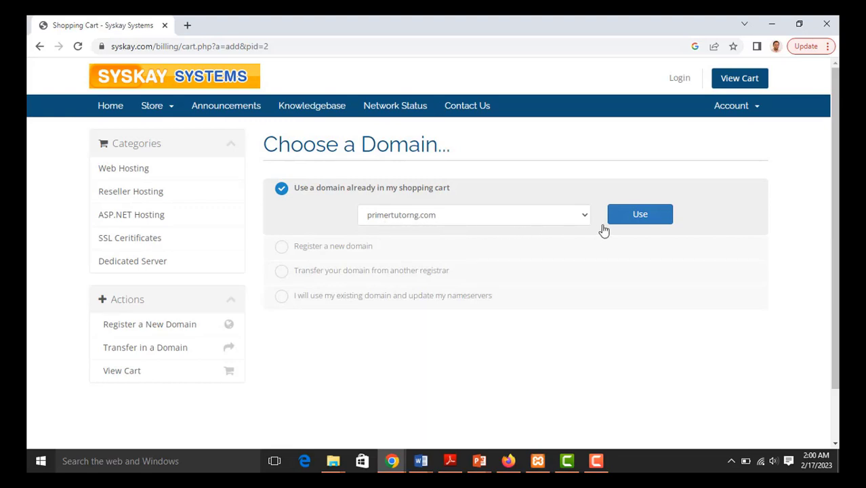
pyautogui.click(328, 249)
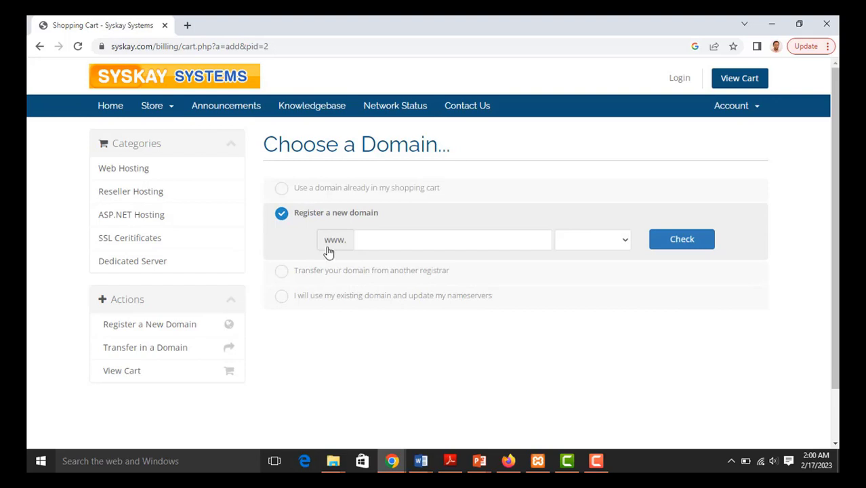
pyautogui.click(282, 189)
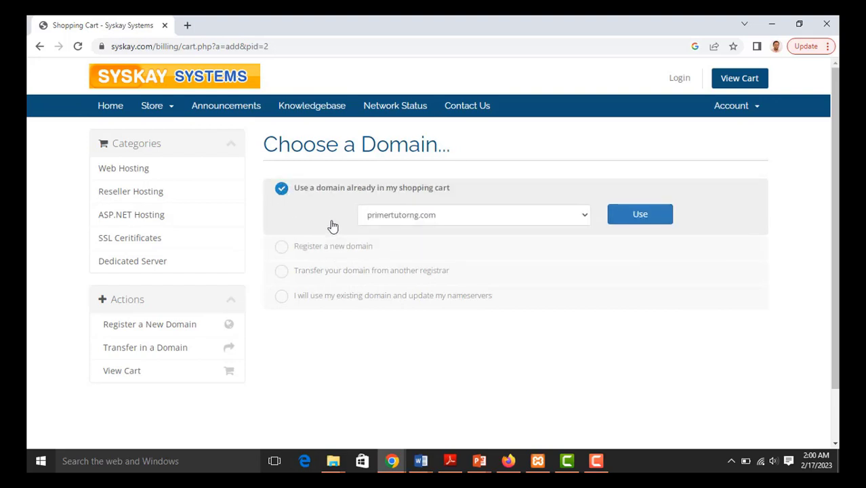
# - Confirm primertutorng.com for the Standard Plan and review its N9,000.00 annual billing
pyautogui.click(639, 216)
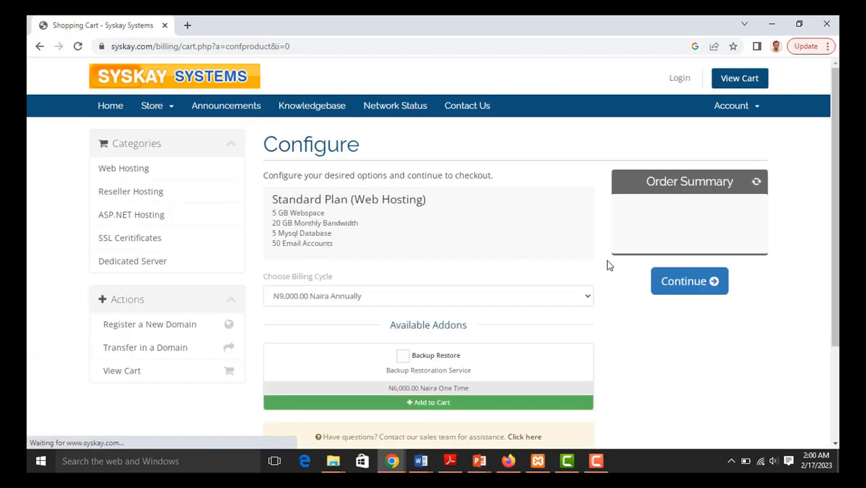
pyautogui.scroll(-1, 513, 241)
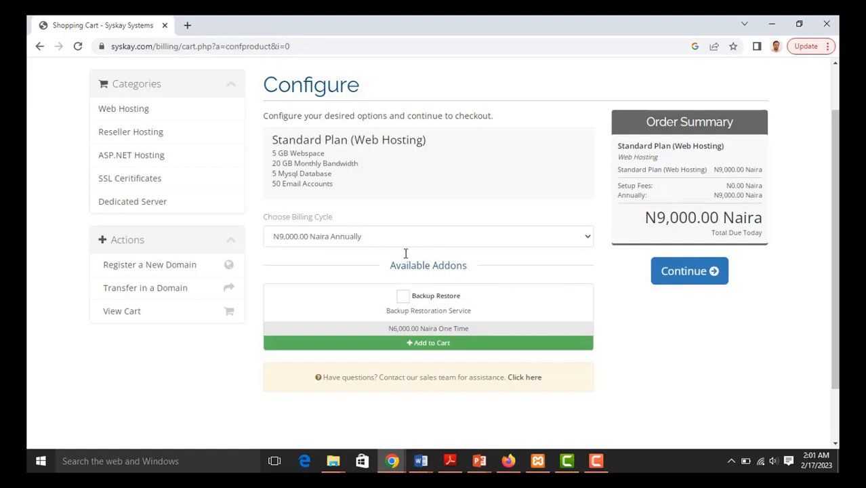
pyautogui.scroll(1, 416, 236)
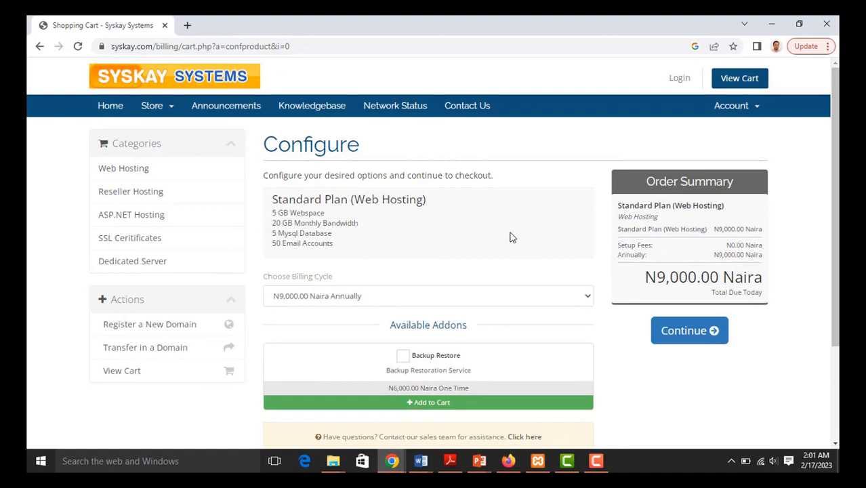
# - Continue to Review & Checkout and proceed to checkout with the N17,000.00 order
pyautogui.click(684, 334)
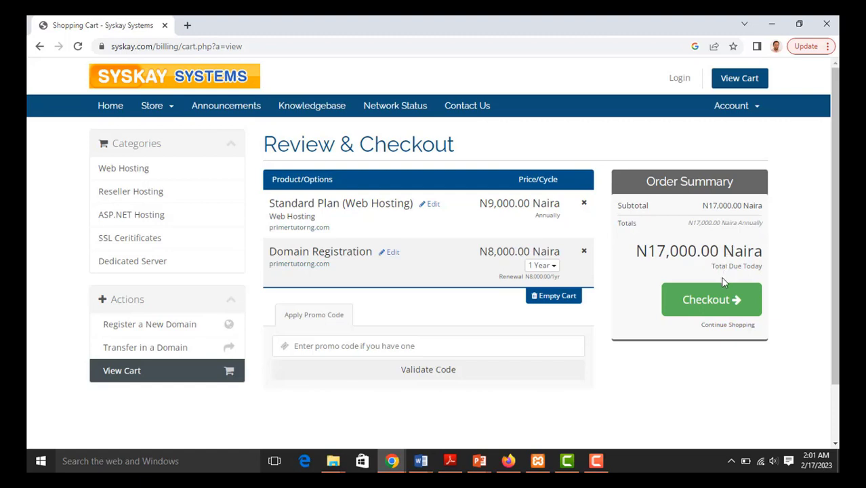
pyautogui.click(714, 302)
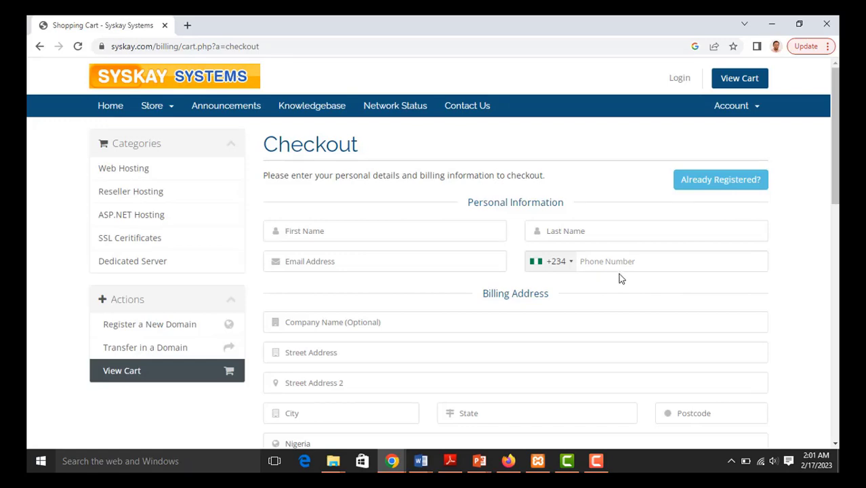
pyautogui.scroll(-1, 426, 265)
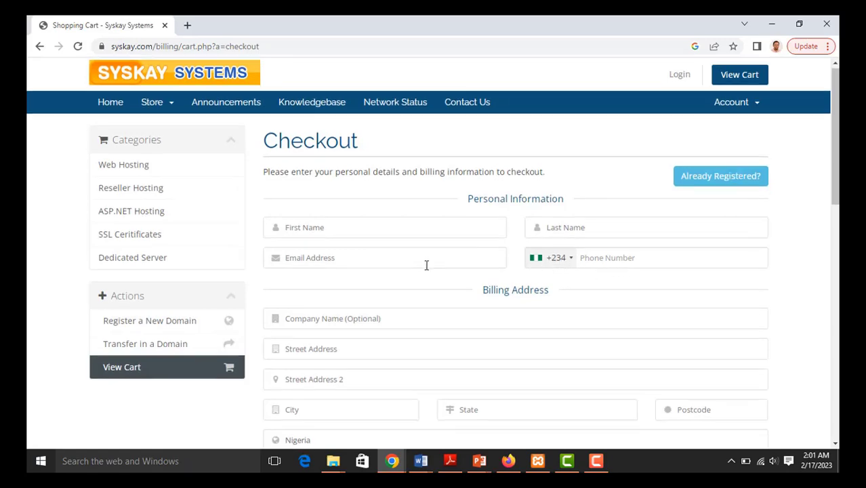
pyautogui.scroll(-4, 426, 265)
pyautogui.scroll(3, 402, 265)
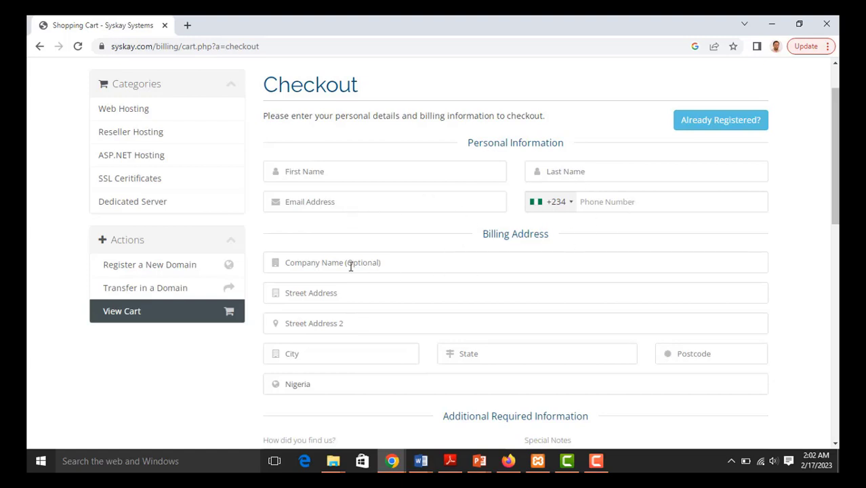
pyautogui.scroll(-1, 351, 265)
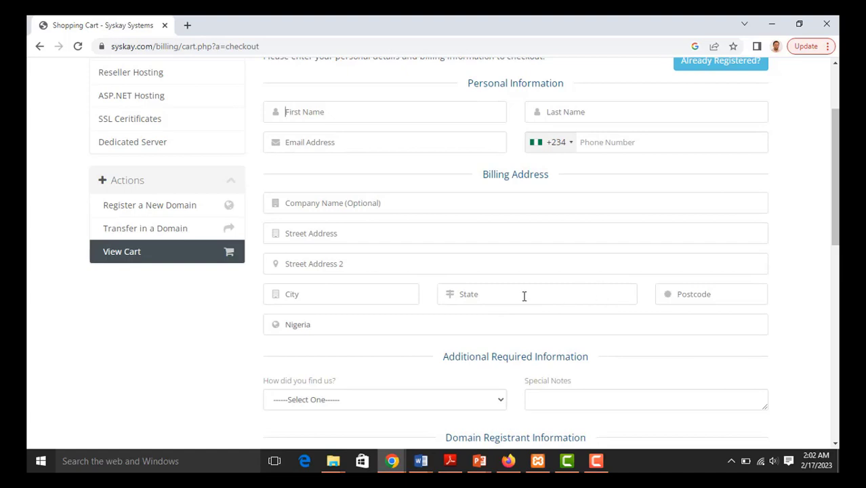
pyautogui.scroll(-1, 524, 296)
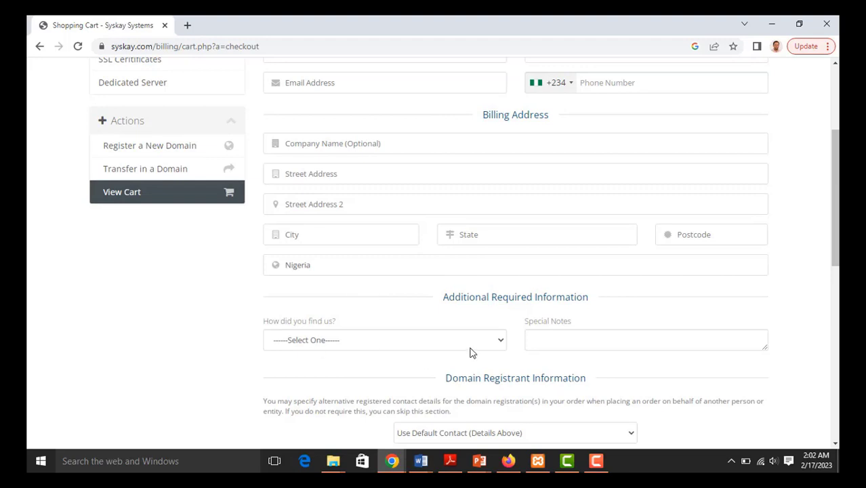
pyautogui.click(500, 343)
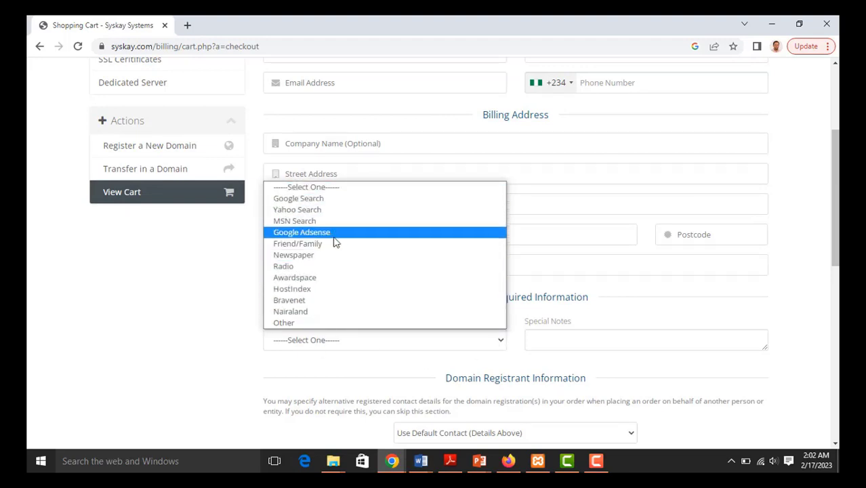
pyautogui.click(184, 331)
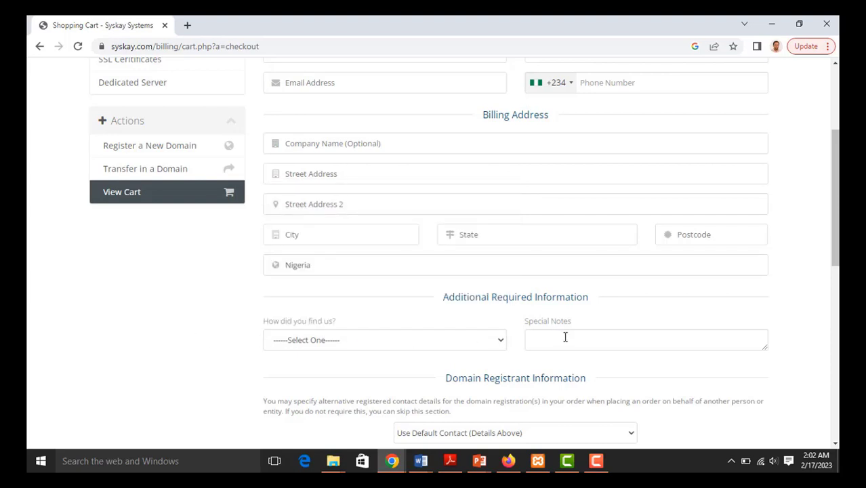
pyautogui.scroll(-2, 565, 343)
pyautogui.scroll(-1, 566, 348)
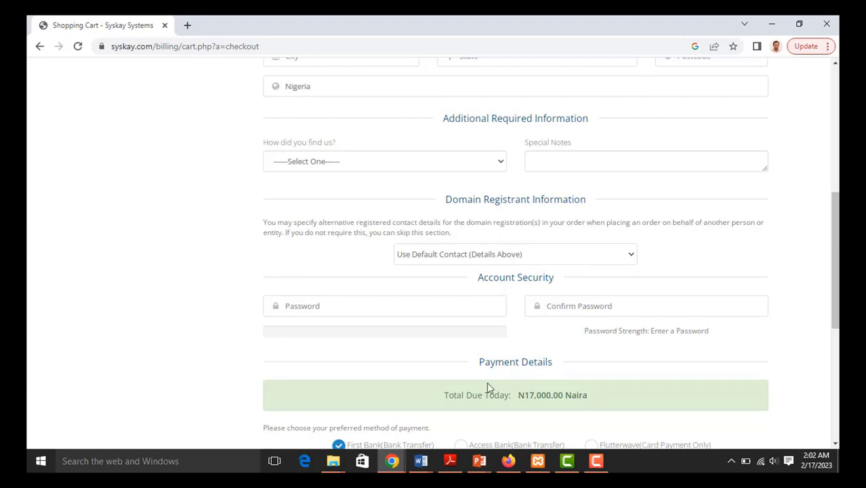
pyautogui.scroll(-1, 480, 391)
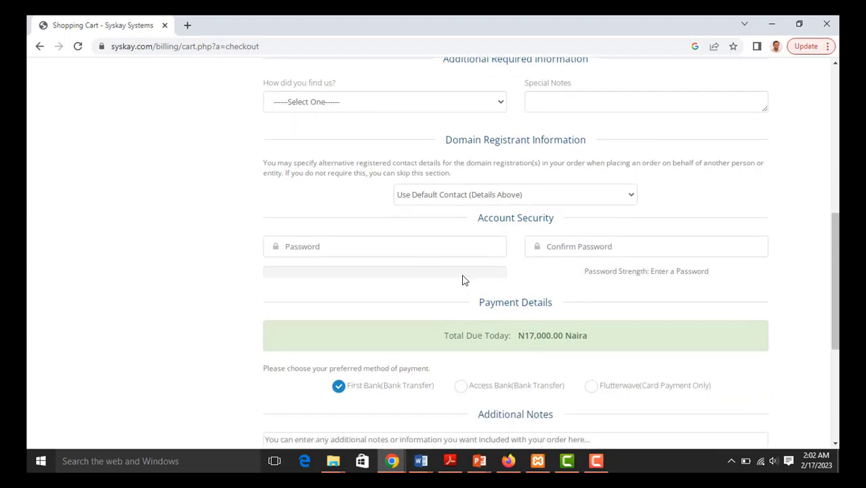
pyautogui.scroll(-1, 406, 397)
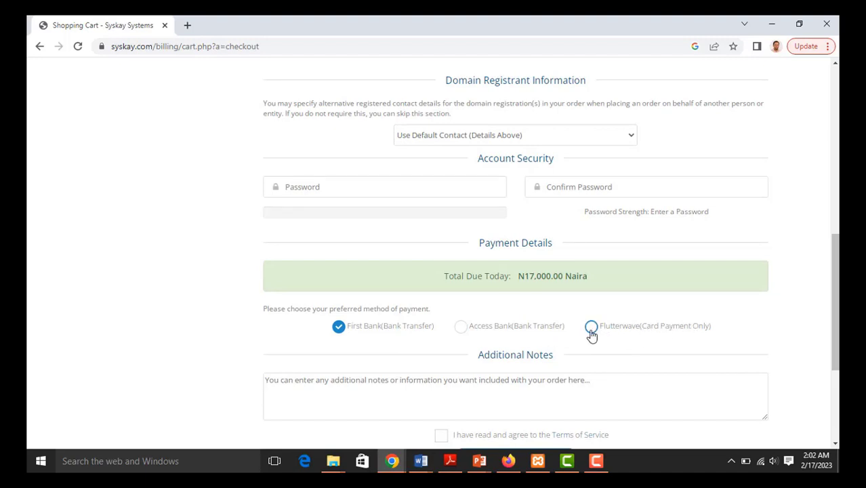
pyautogui.scroll(-1, 594, 337)
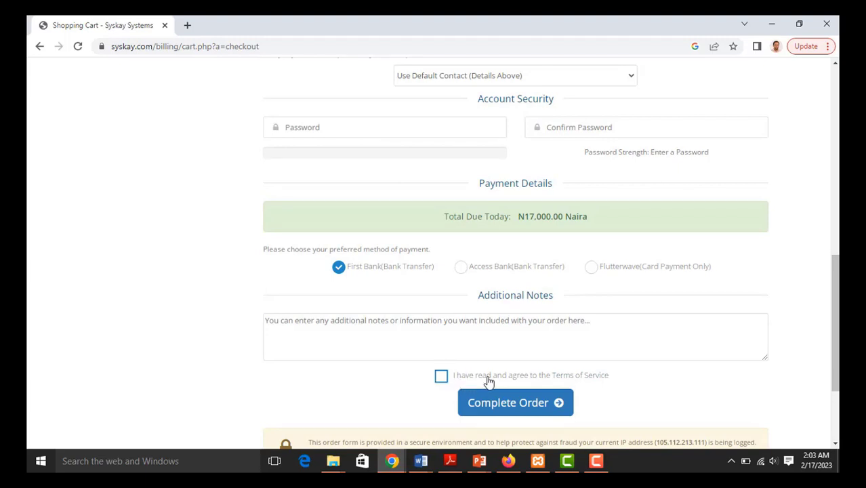
pyautogui.scroll(-1, 630, 390)
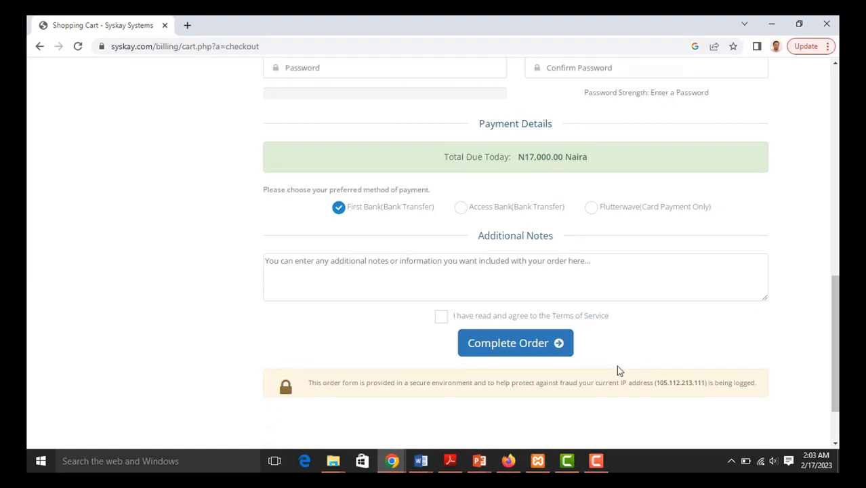
pyautogui.scroll(5, 595, 340)
pyautogui.scroll(3, 592, 340)
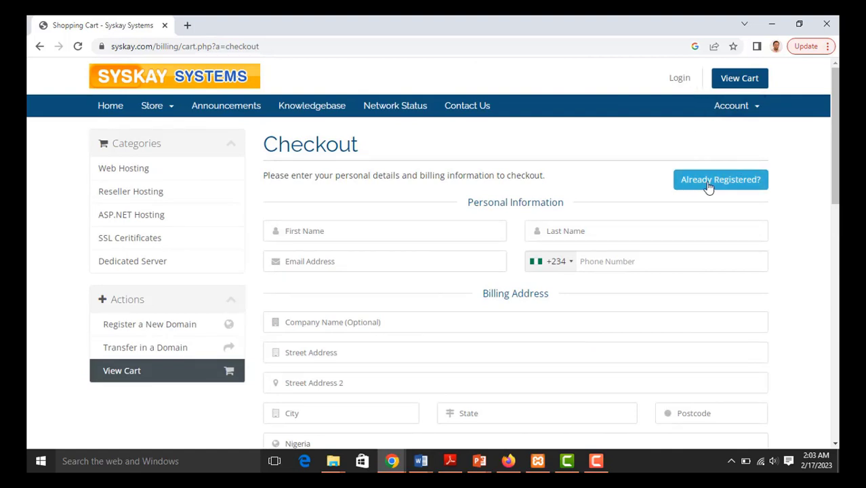
# - Switch checkout to the 'Already Registered?' existing-customer login and review the checkout form
pyautogui.click(734, 186)
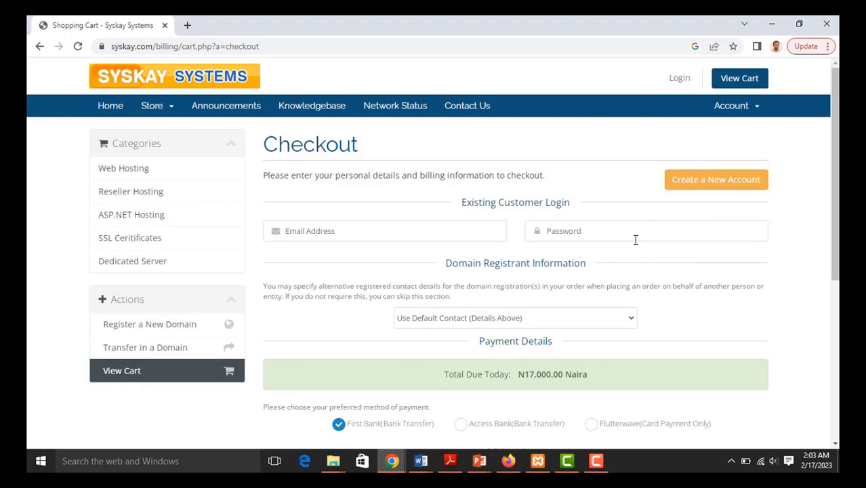
pyautogui.scroll(-2, 623, 250)
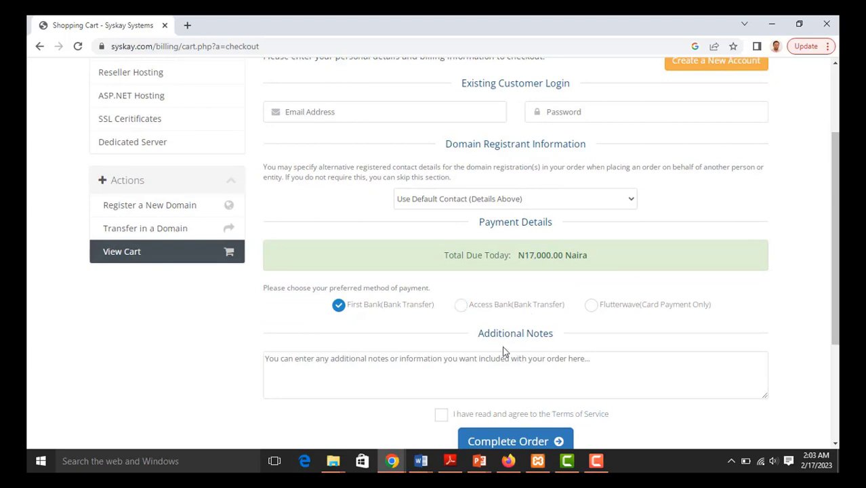
pyautogui.scroll(2, 499, 285)
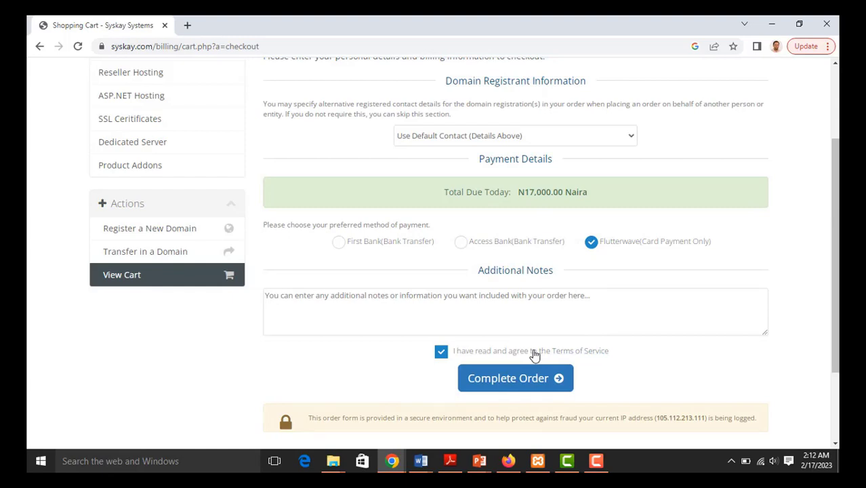
pyautogui.scroll(2, 522, 256)
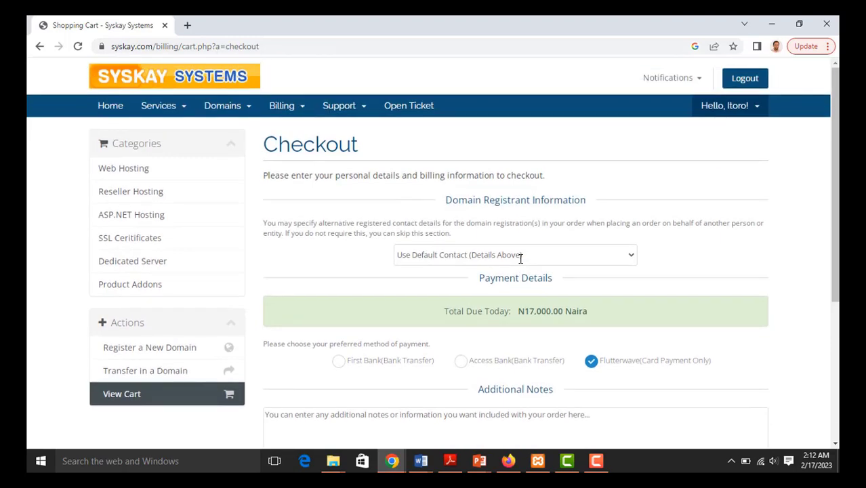
pyautogui.scroll(-1, 520, 257)
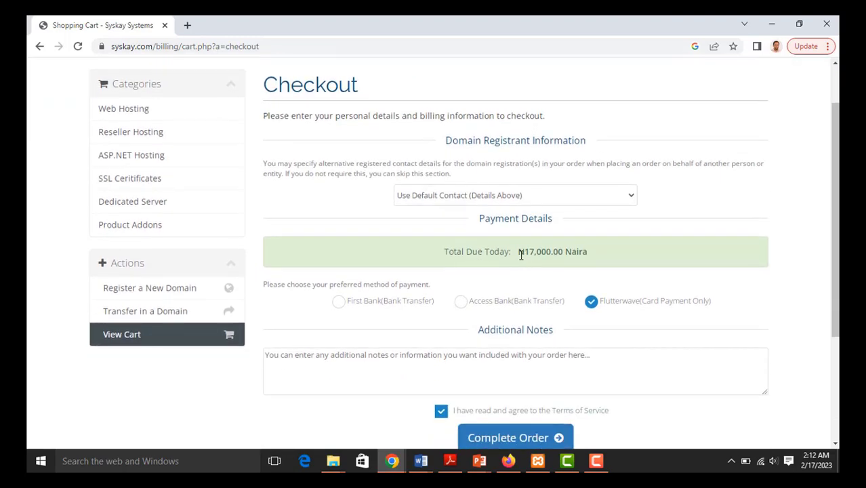
pyautogui.scroll(-1, 520, 255)
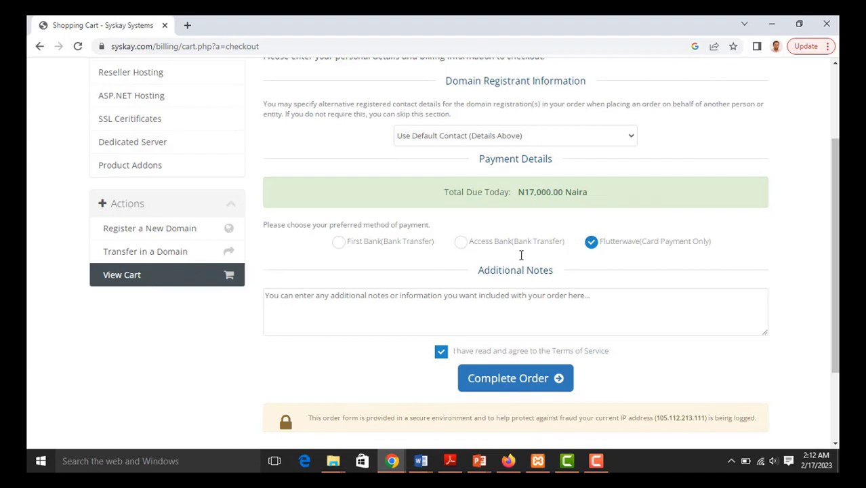
# - Complete the N17,000.00 hosting order and continue from the confirmation page to the client area
pyautogui.click(526, 383)
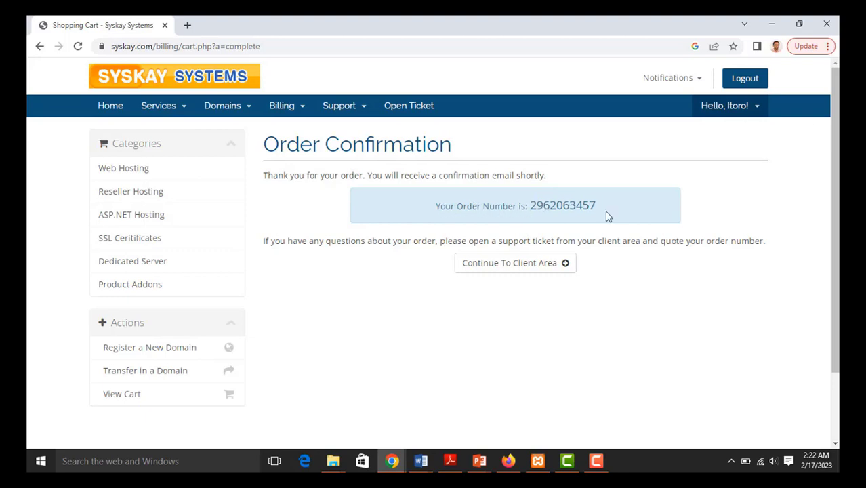
pyautogui.click(471, 270)
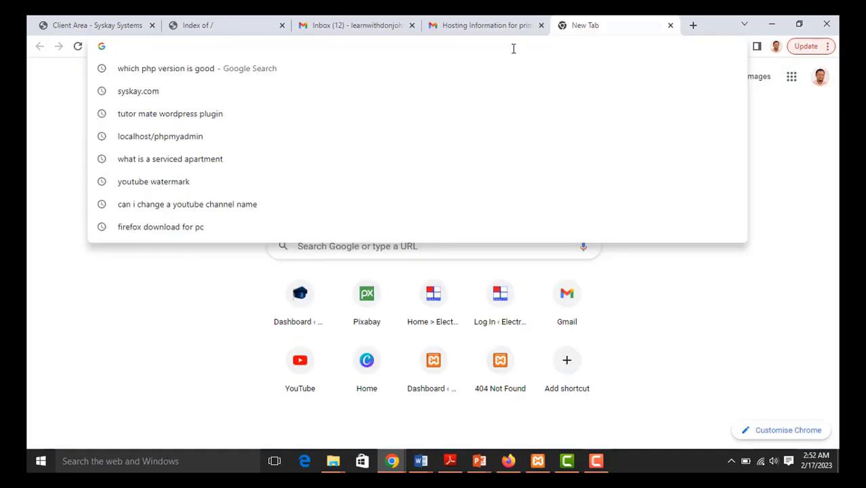
# - Enter primertutorng.com/cpanel in the new tab's address bar and load it
pyautogui.write('primertutorng.com')
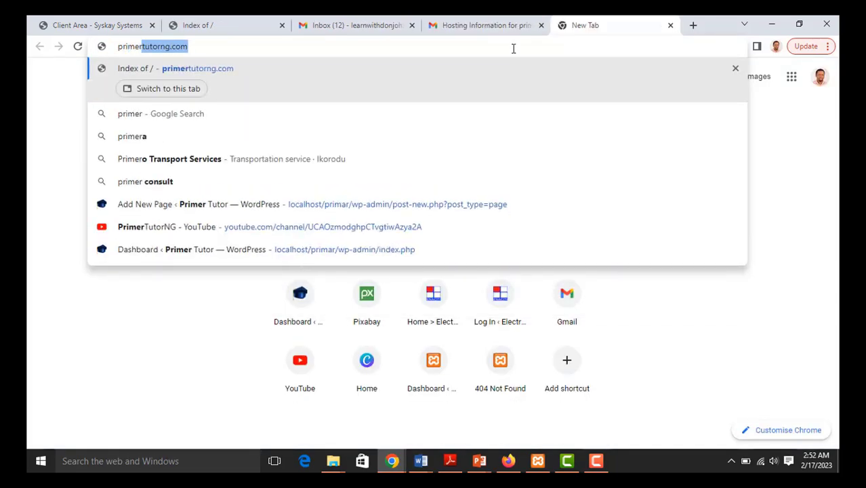
pyautogui.press('Right')
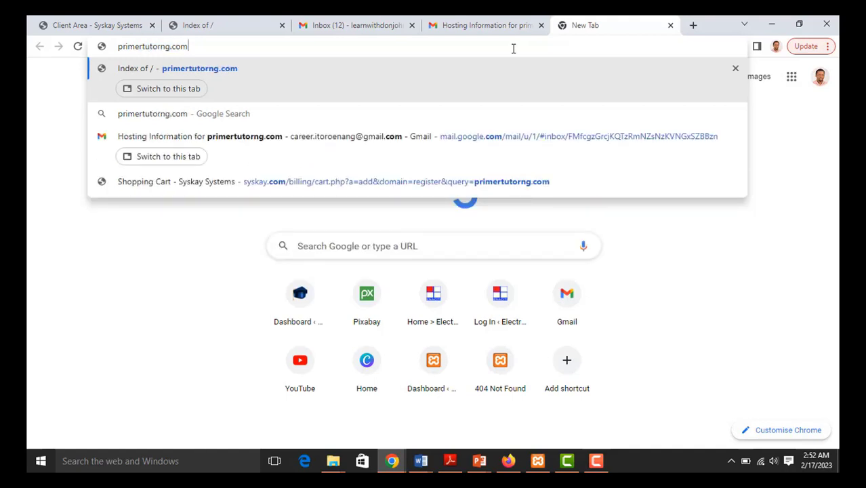
pyautogui.write('/')
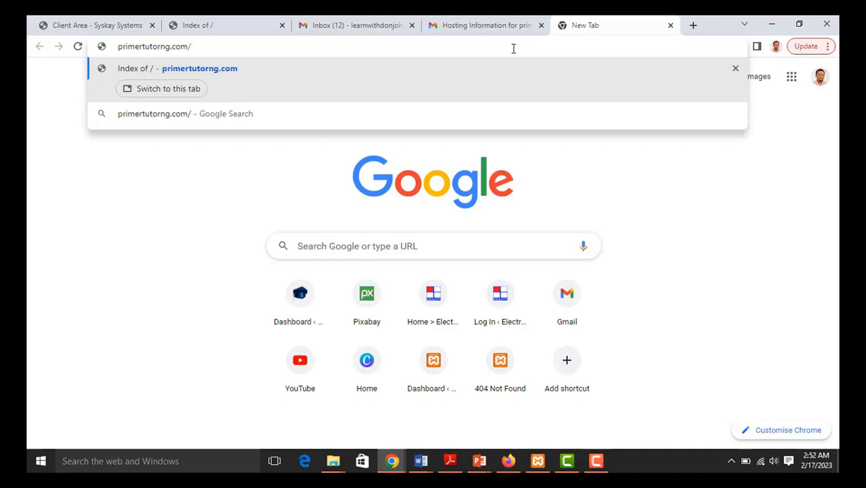
pyautogui.write('cpan')
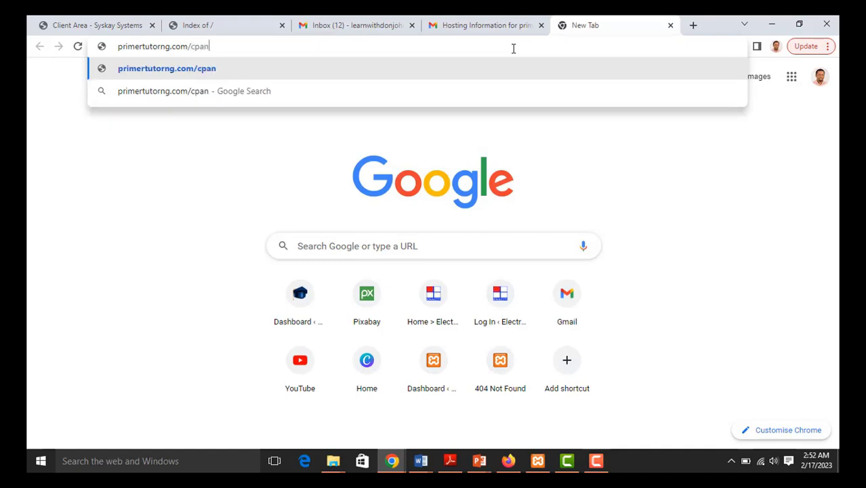
pyautogui.write('el')
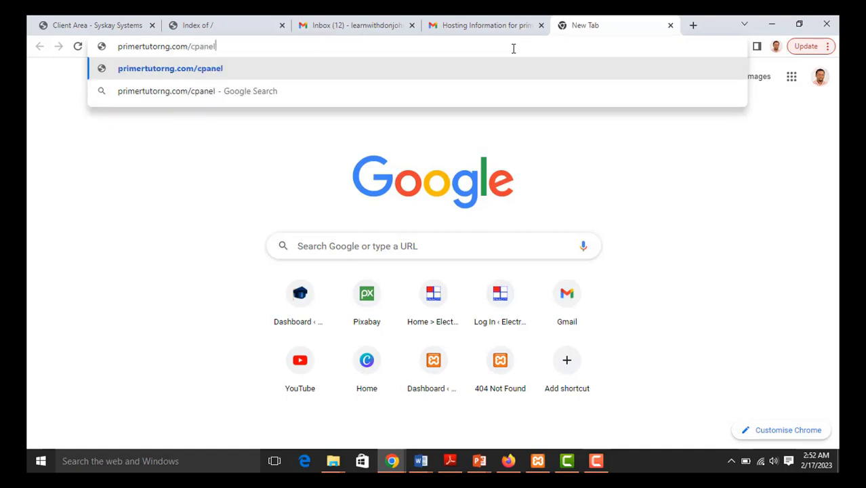
pyautogui.press('Return')
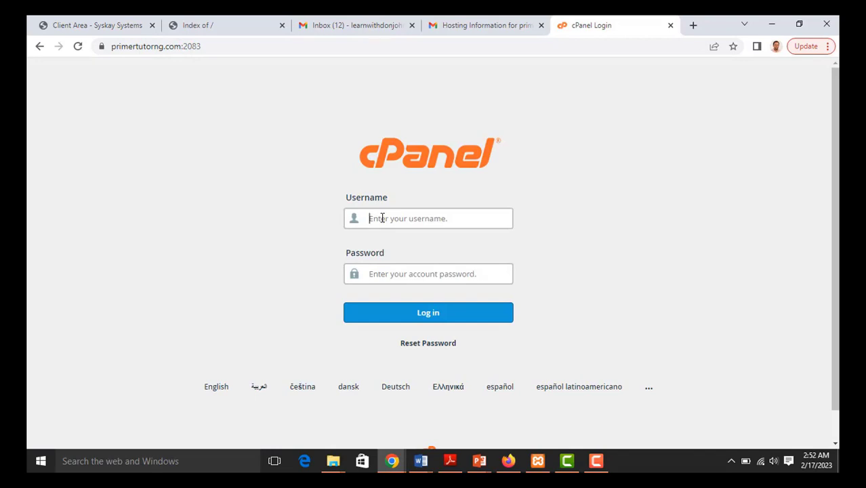
# - Sign in to cPanel with the account username and the pasted password
pyautogui.click(382, 218)
pyautogui.write('primertu')
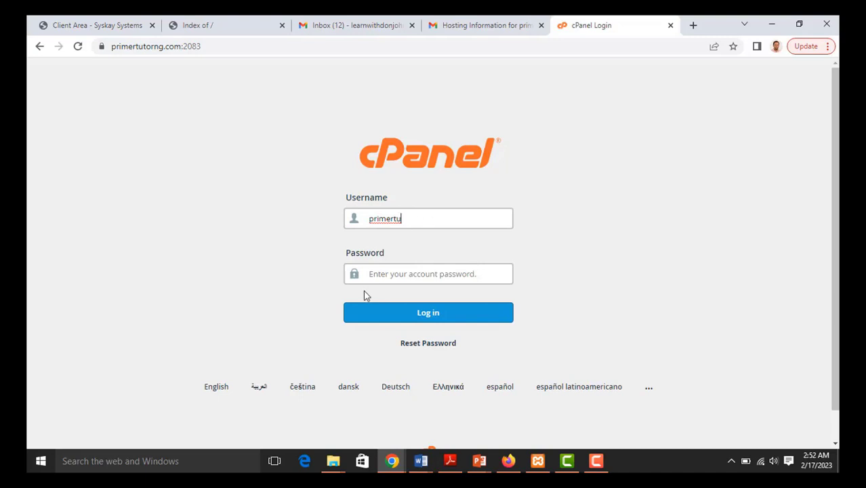
pyautogui.click(387, 273)
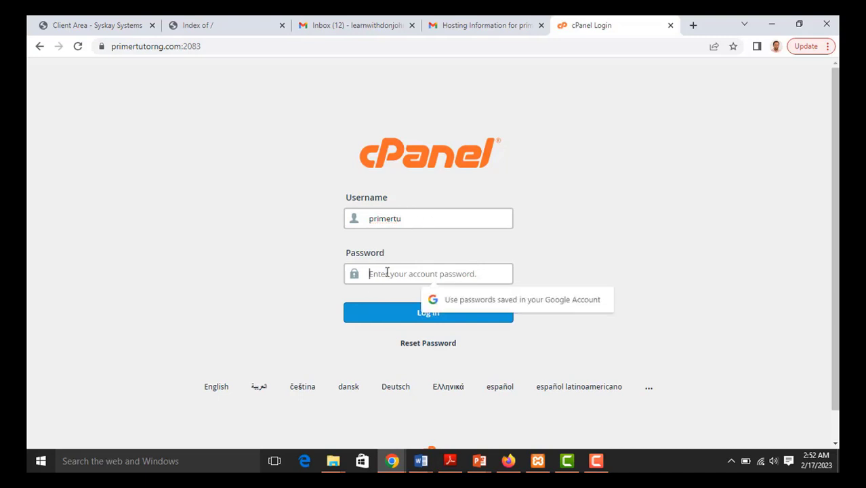
pyautogui.hotkey('ctrl', 'v')
pyautogui.click(398, 313)
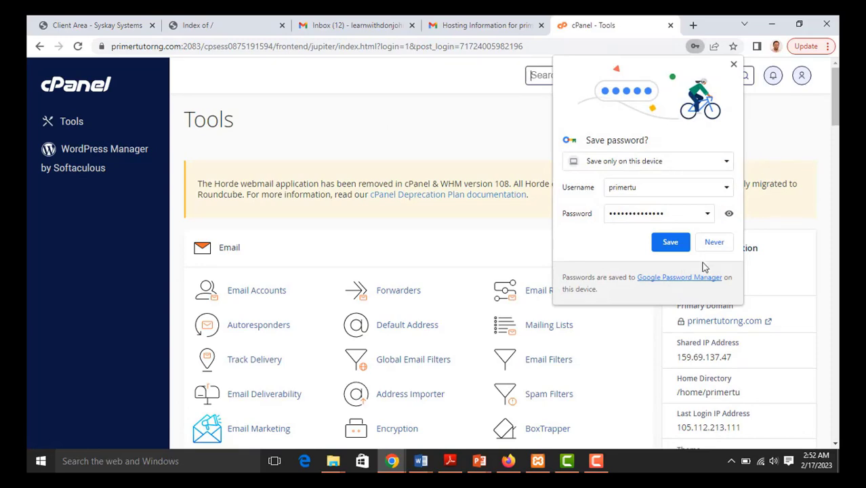
# - Decline Chrome's save-password offer and launch WordPress Manager by Softaculous from the Software section
pyautogui.click(712, 245)
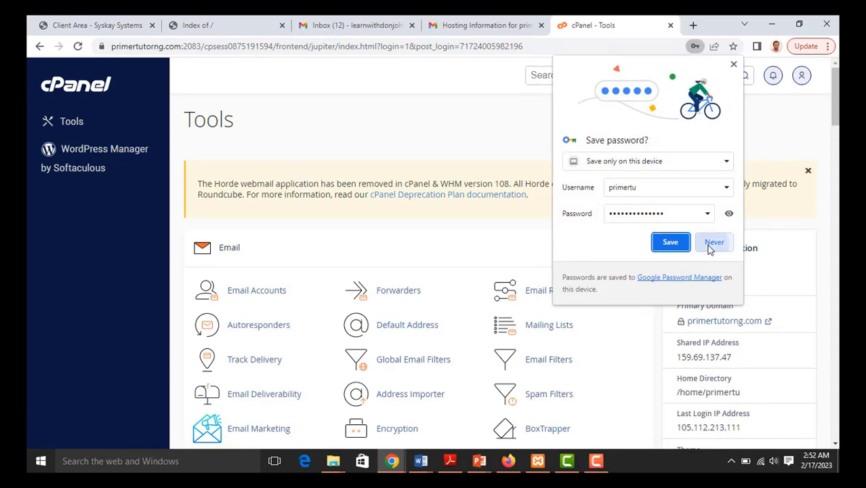
pyautogui.scroll(-3, 322, 254)
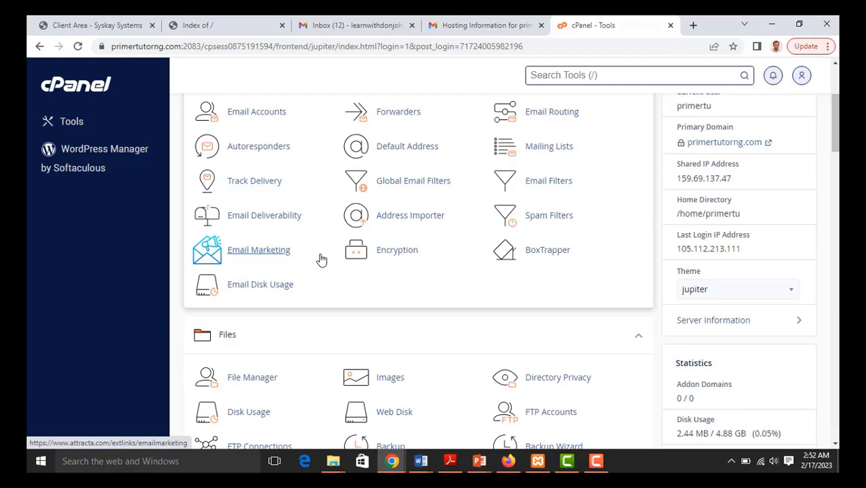
pyautogui.scroll(1, 321, 259)
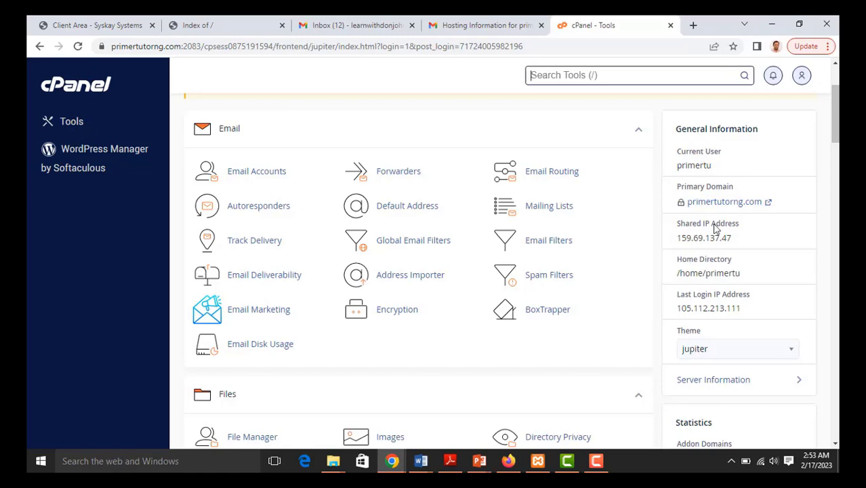
pyautogui.scroll(-4, 713, 229)
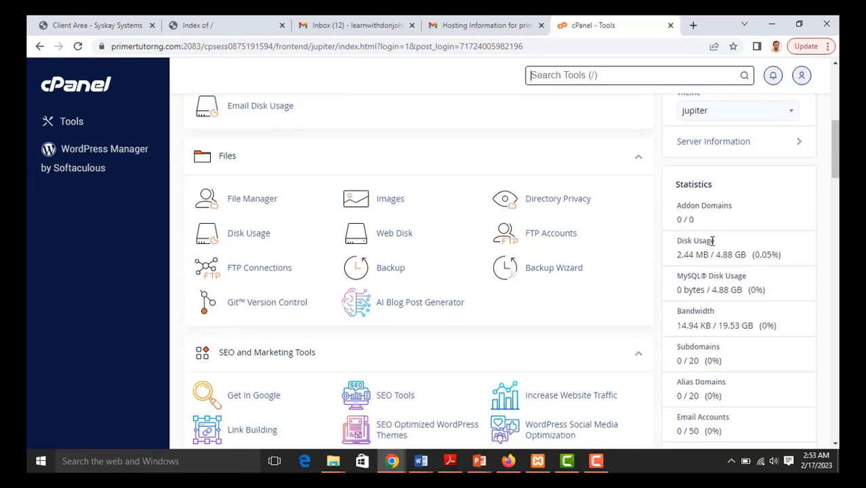
pyautogui.scroll(-15, 411, 253)
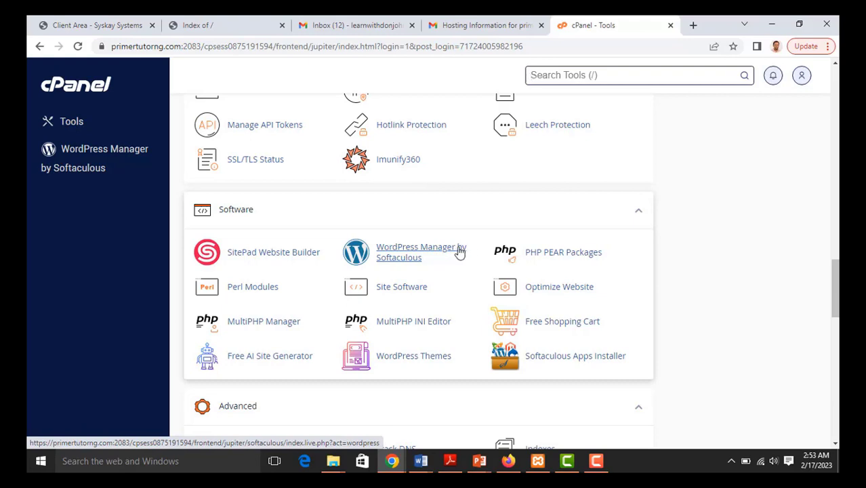
pyautogui.click(419, 258)
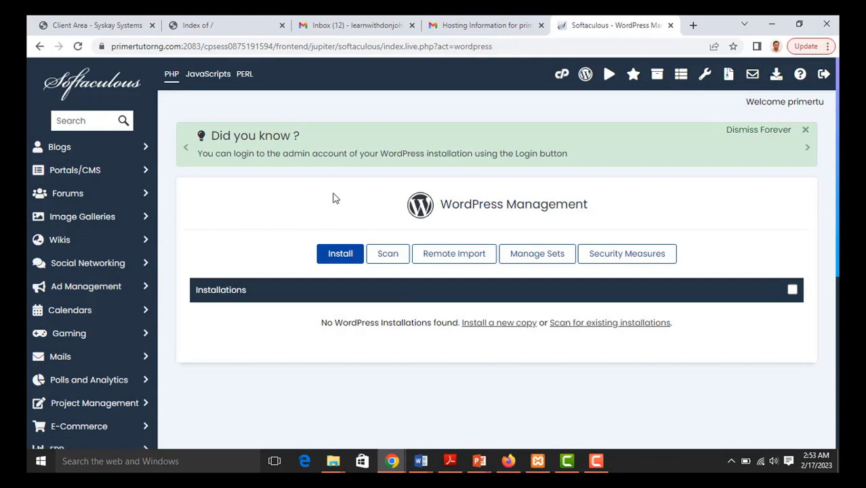
pyautogui.click(339, 257)
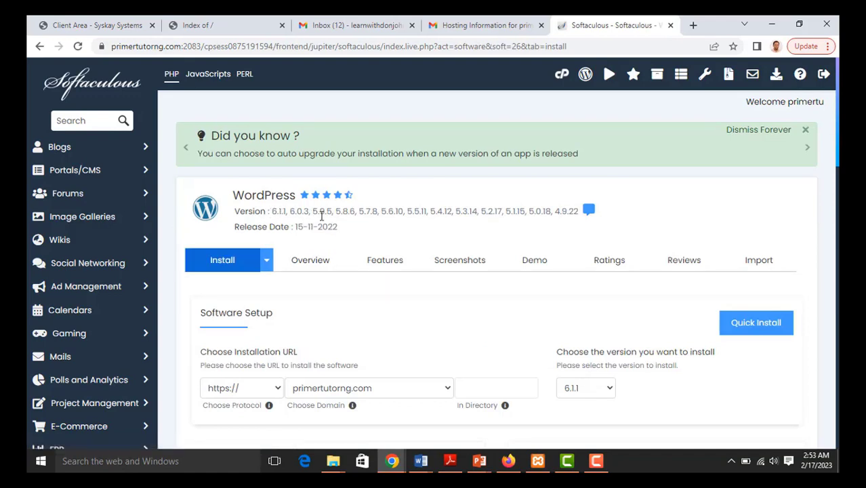
pyautogui.scroll(-1, 333, 216)
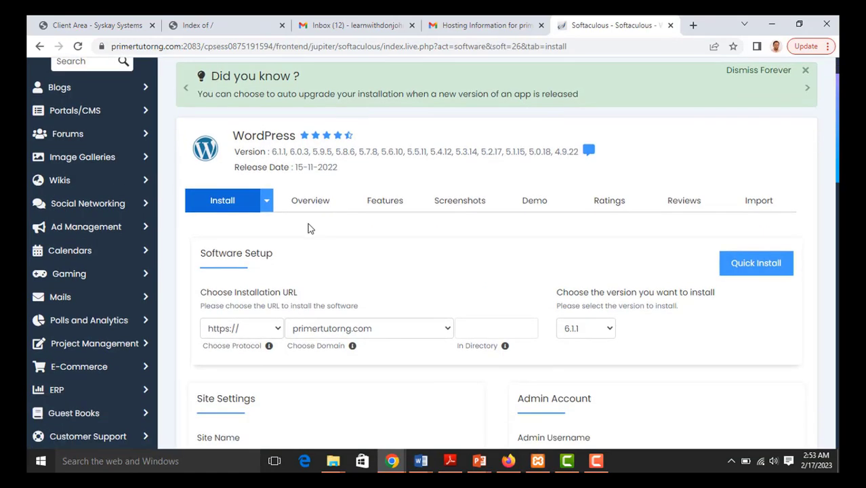
pyautogui.scroll(-1, 325, 241)
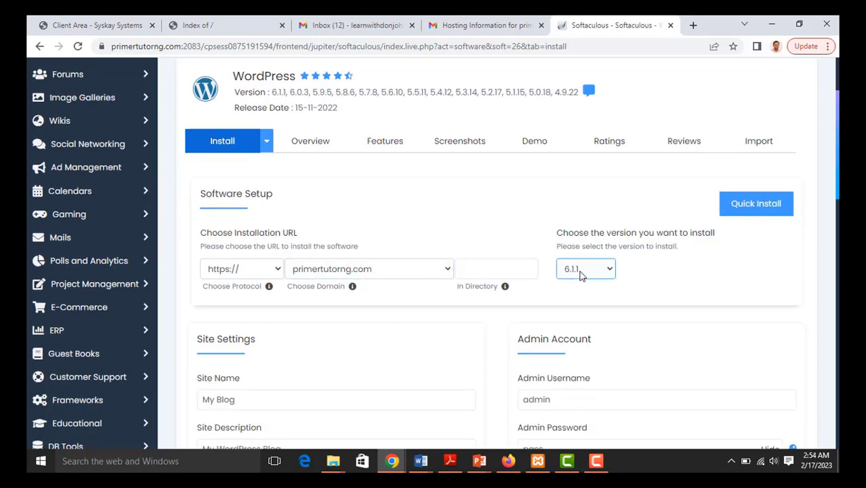
pyautogui.click(477, 275)
# - Rename the site from My Blog to 'Primer Tutor' with description 'Building Entrepreneurs'
pyautogui.scroll(-3, 380, 308)
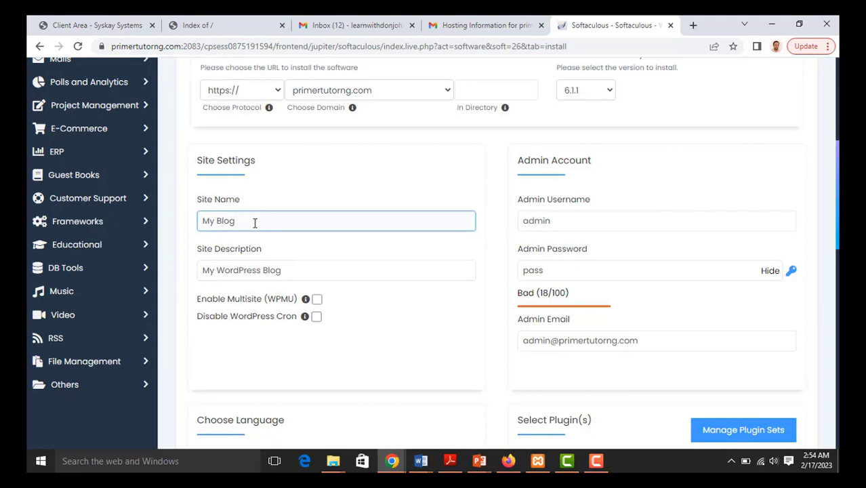
pyautogui.moveTo(255, 223); pyautogui.dragTo(201, 224)
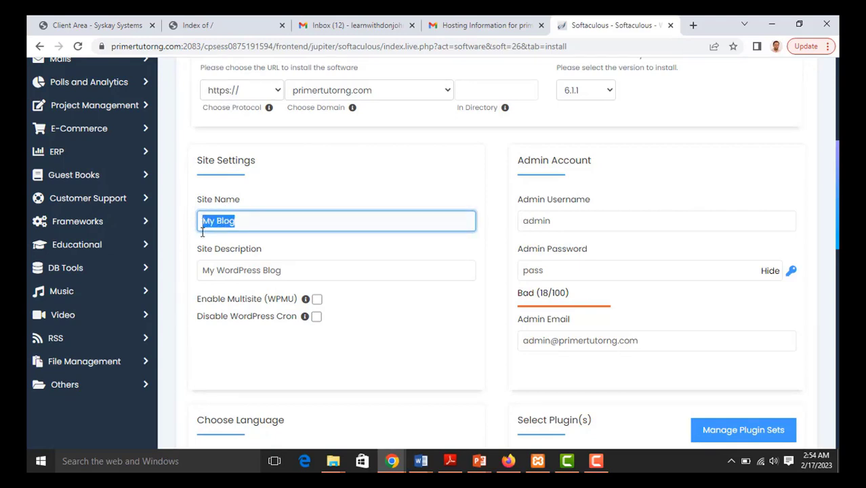
pyautogui.write('Primer Tutor')
pyautogui.press('Tab')
pyautogui.write('Building Entrepreneurs')
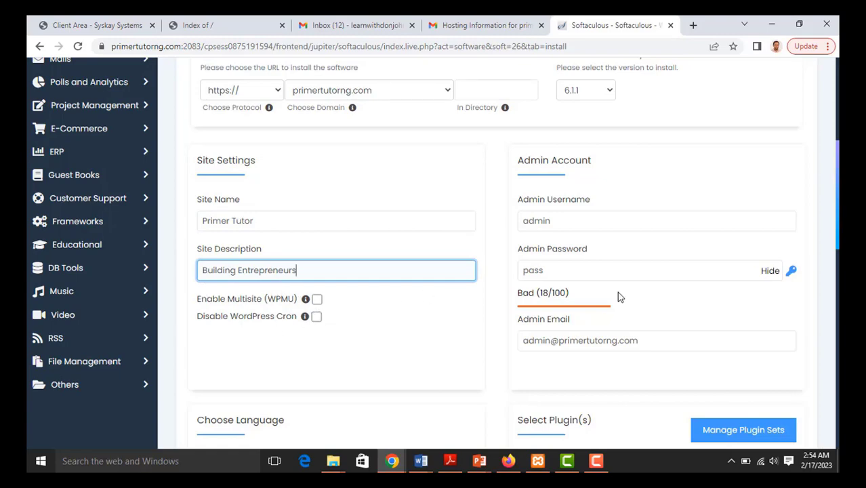
pyautogui.scroll(-1, 406, 311)
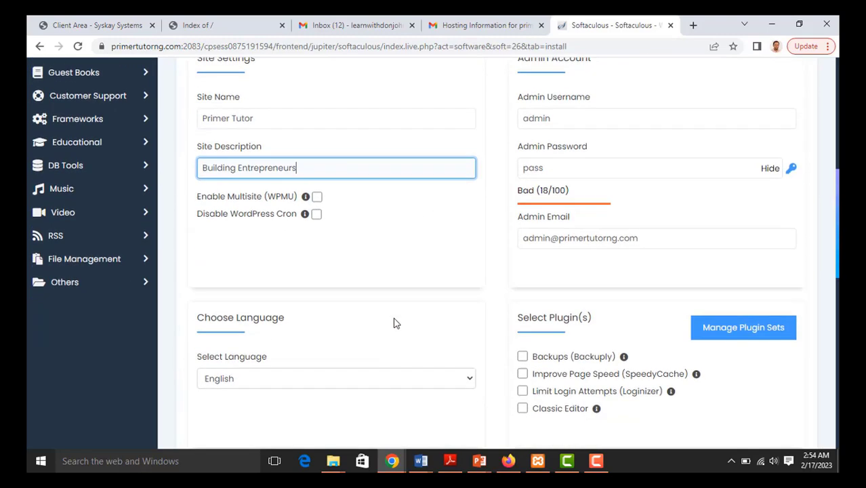
pyautogui.scroll(1, 409, 304)
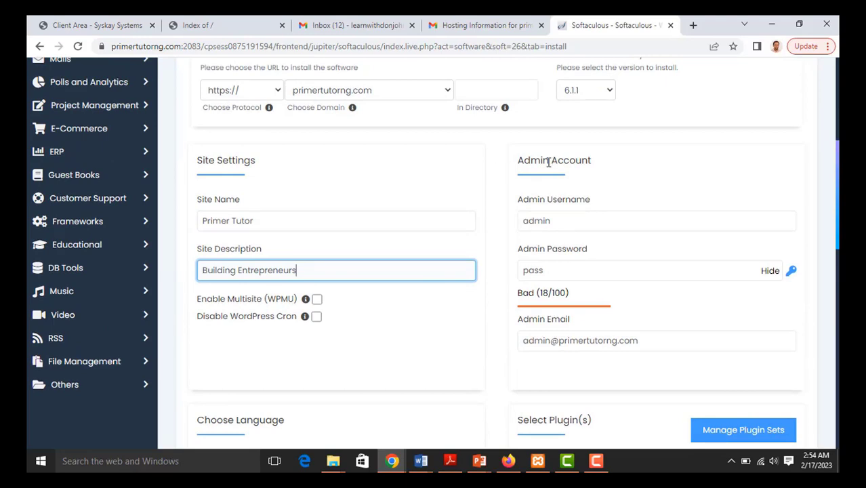
# - Enter a new admin username, generate a random admin password, and start replacing the admin email
pyautogui.moveTo(551, 221); pyautogui.dragTo(522, 221)
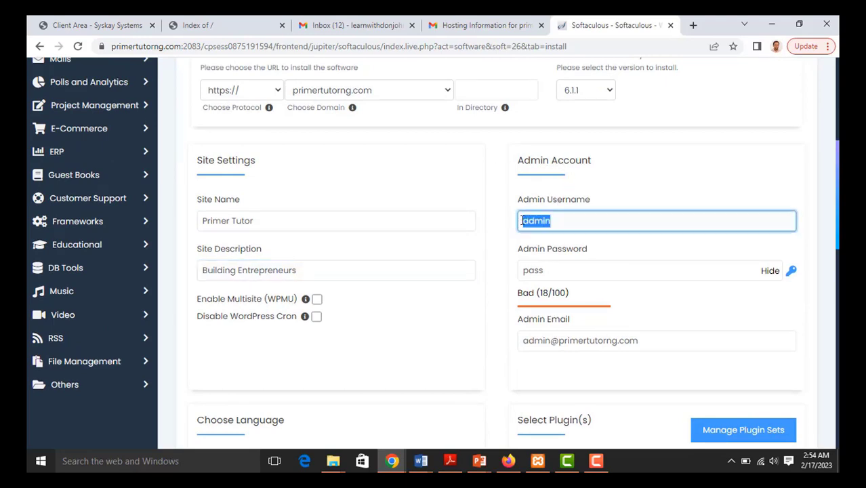
pyautogui.write('D')
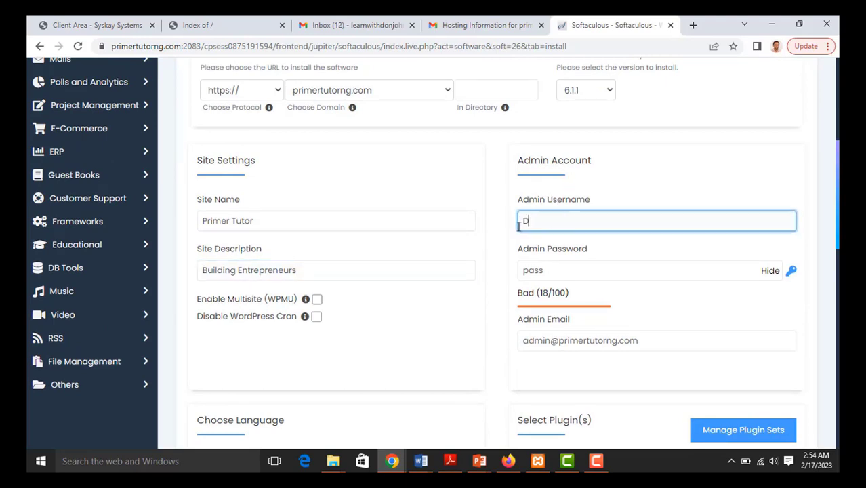
pyautogui.write('onjohn')
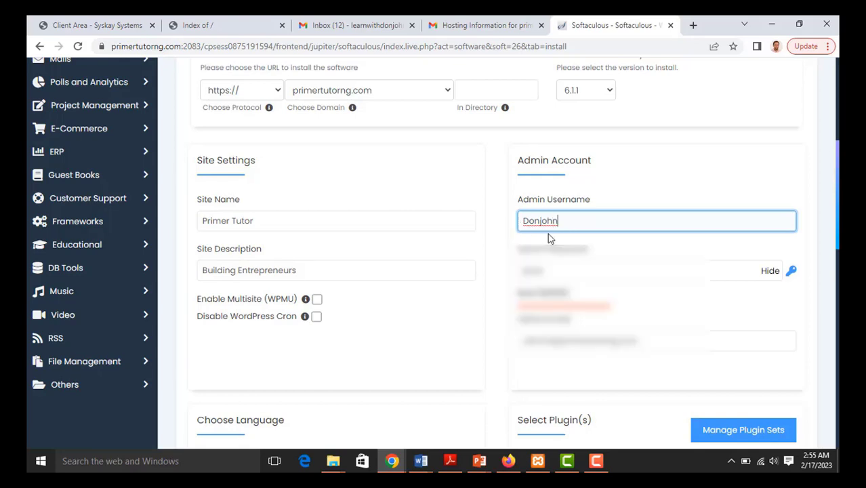
pyautogui.click(792, 272)
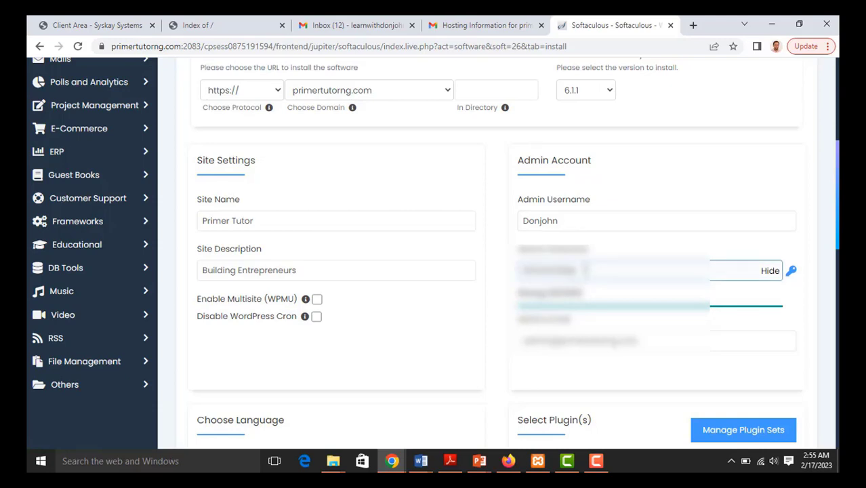
pyautogui.moveTo(582, 271); pyautogui.dragTo(519, 271)
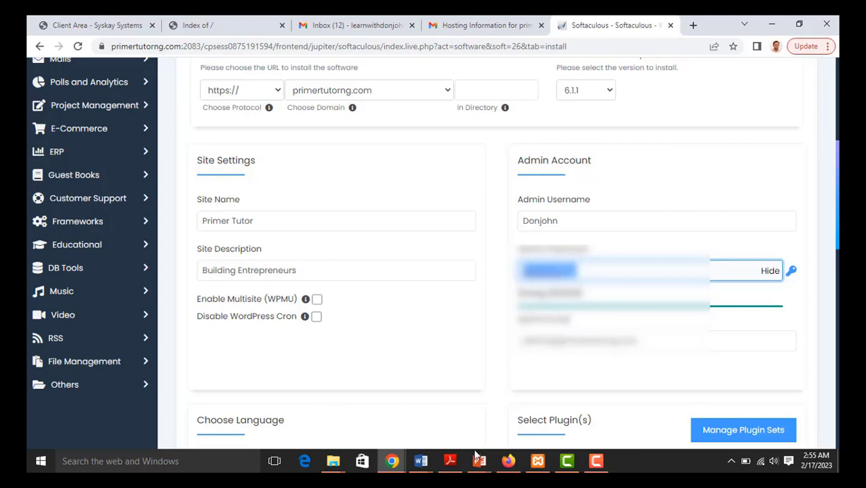
pyautogui.scroll(-1, 535, 271)
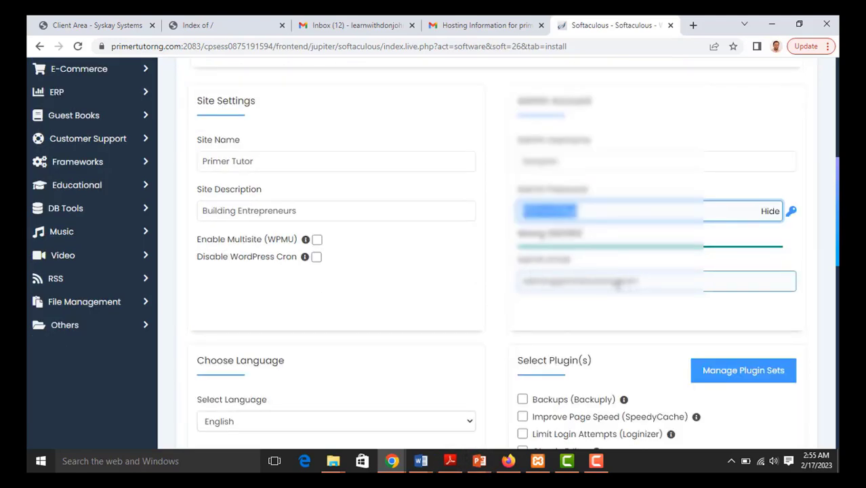
pyautogui.moveTo(615, 282); pyautogui.dragTo(519, 282)
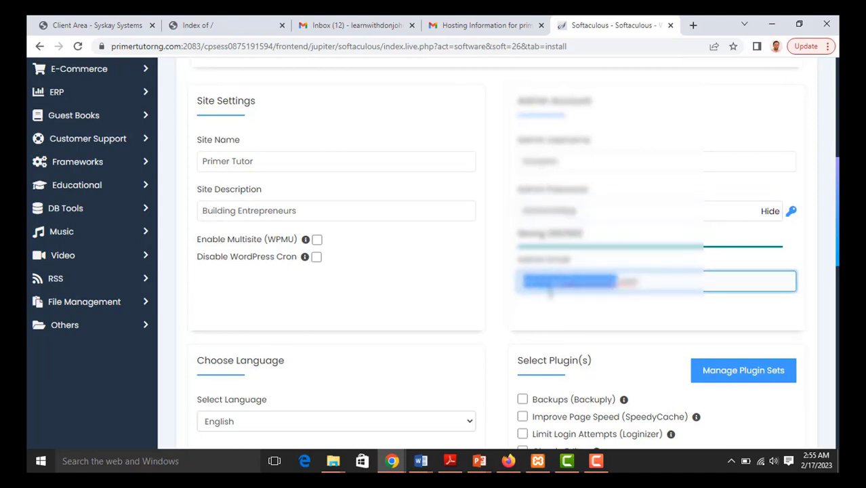
pyautogui.press('BackSpace')
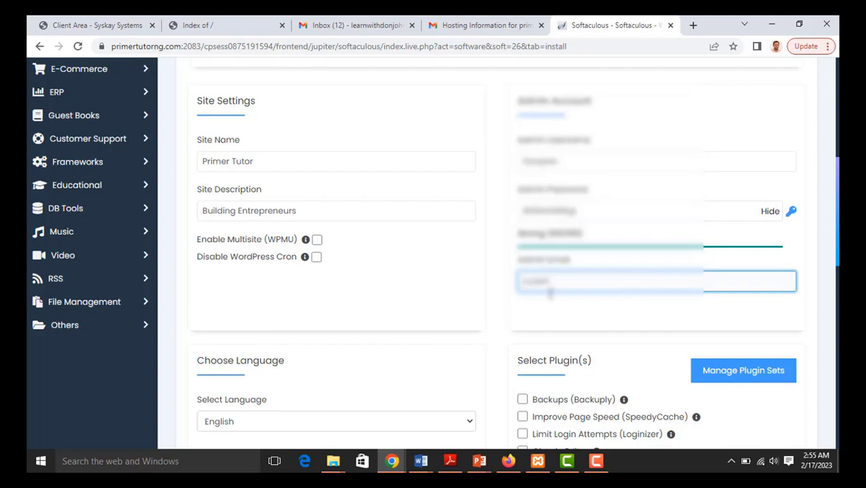
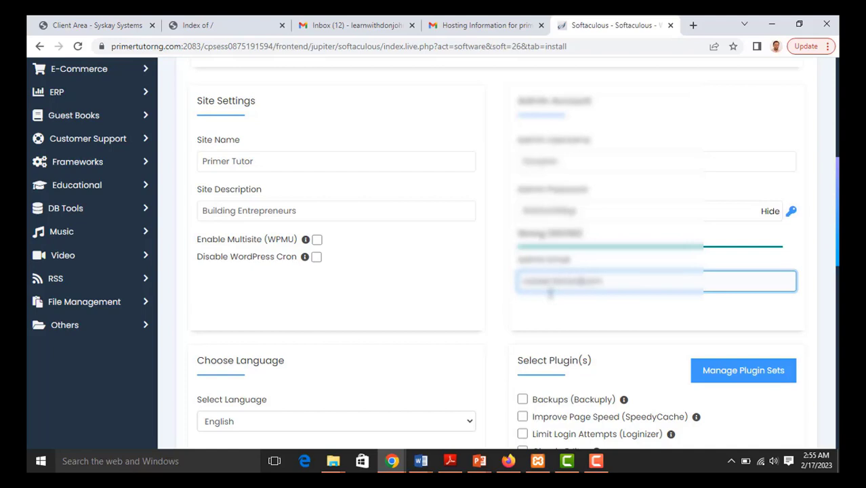
pyautogui.press('Left')
pyautogui.press('Left')
pyautogui.press('Left')
pyautogui.press('Left')
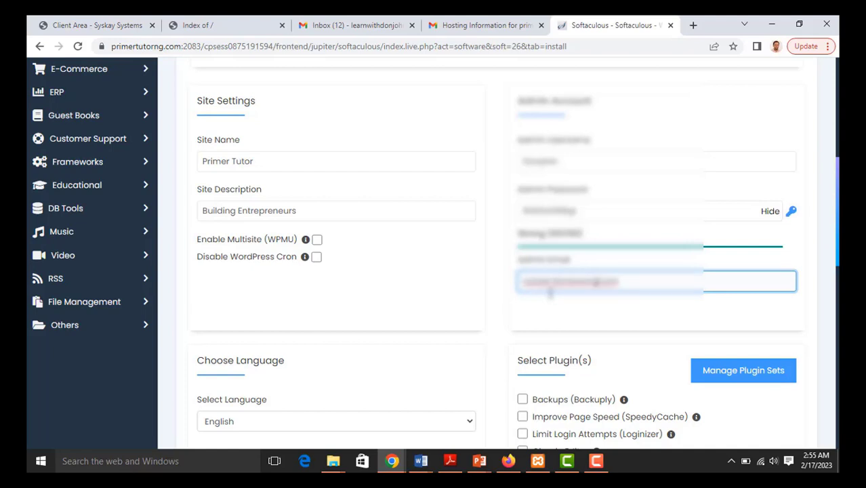
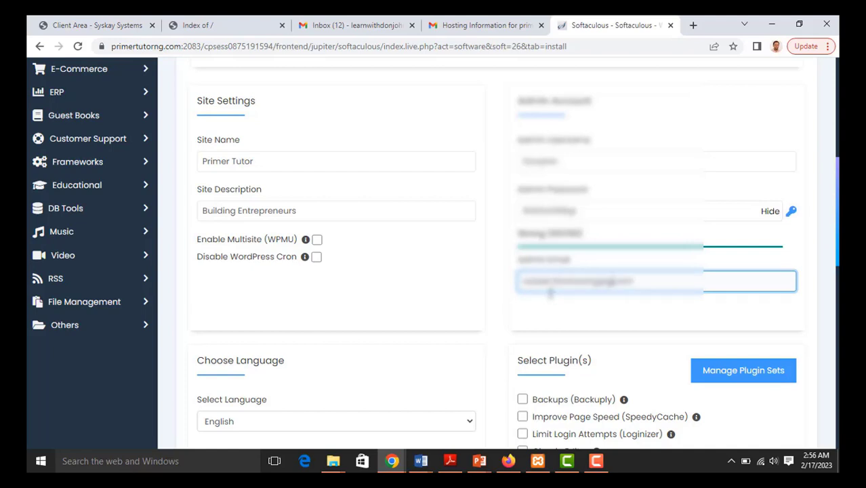
# - Expand Advanced Options and review database wp473, prefix wphg_, no auto-upgrade and no backups
pyautogui.scroll(-2, 550, 293)
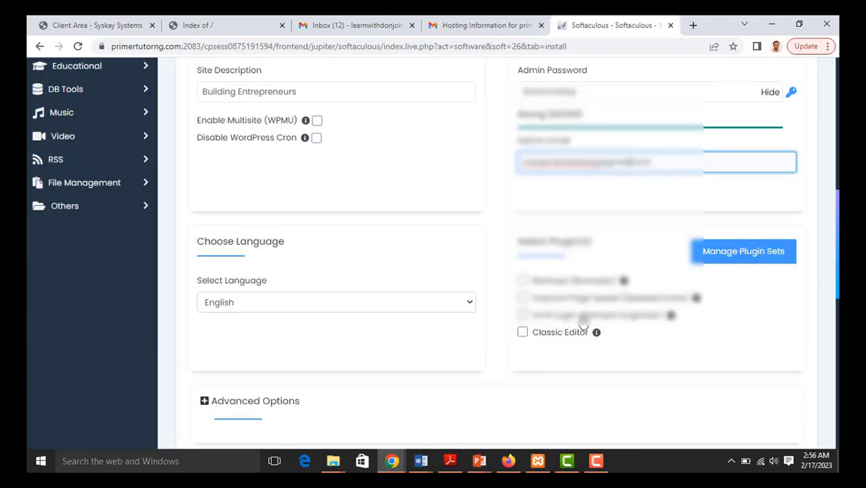
pyautogui.scroll(-3, 541, 329)
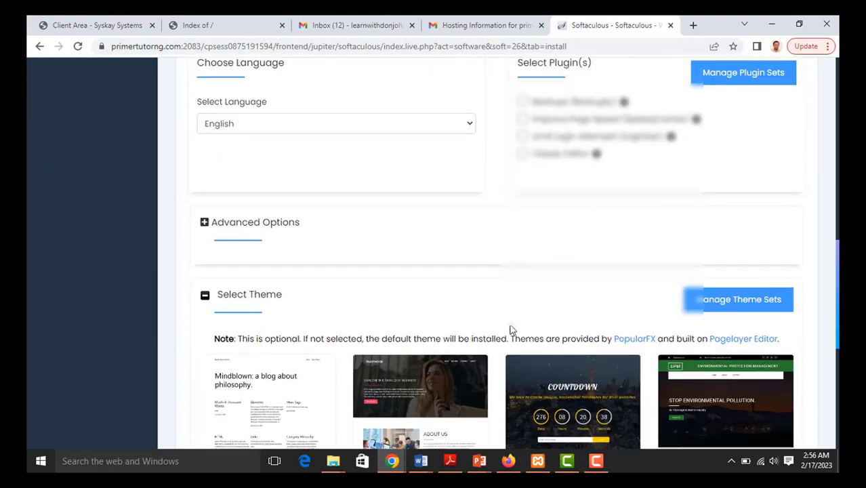
pyautogui.click(205, 224)
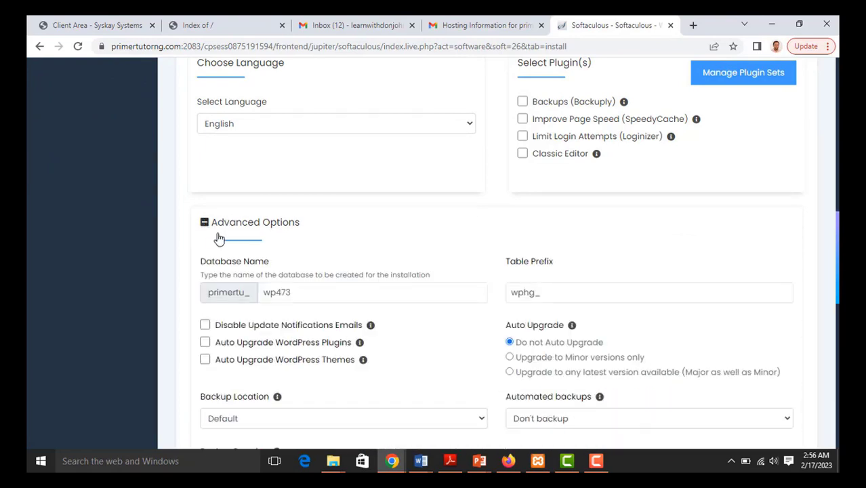
pyautogui.scroll(-1, 232, 253)
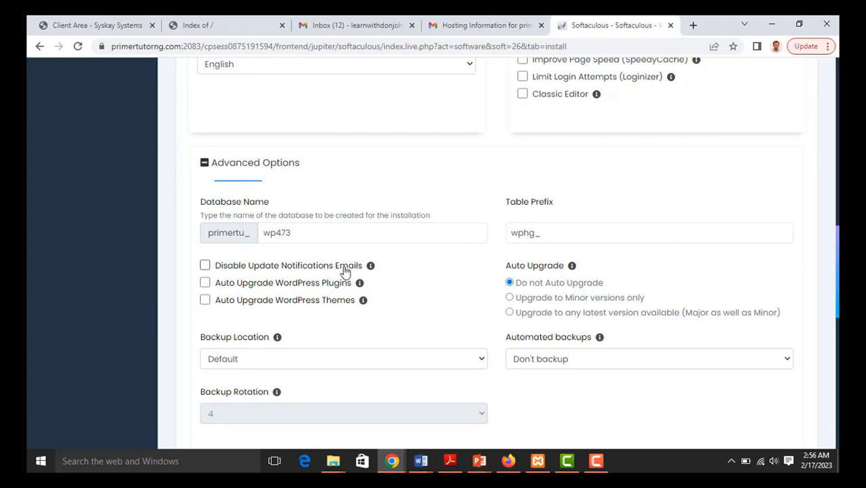
pyautogui.moveTo(372, 269)
pyautogui.scroll(-3, 421, 288)
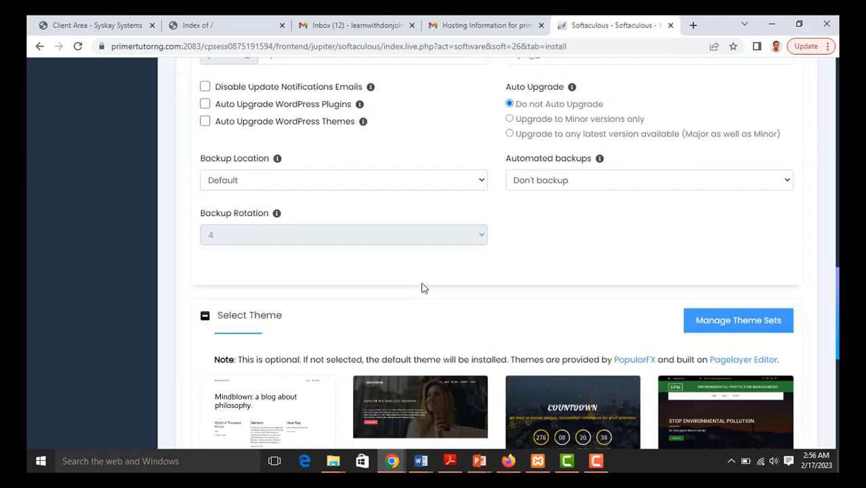
pyautogui.scroll(-2, 421, 285)
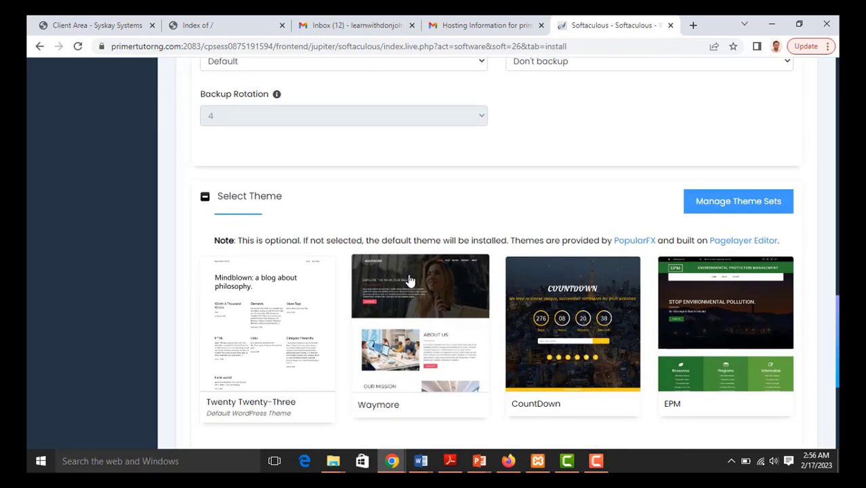
pyautogui.scroll(-1, 302, 240)
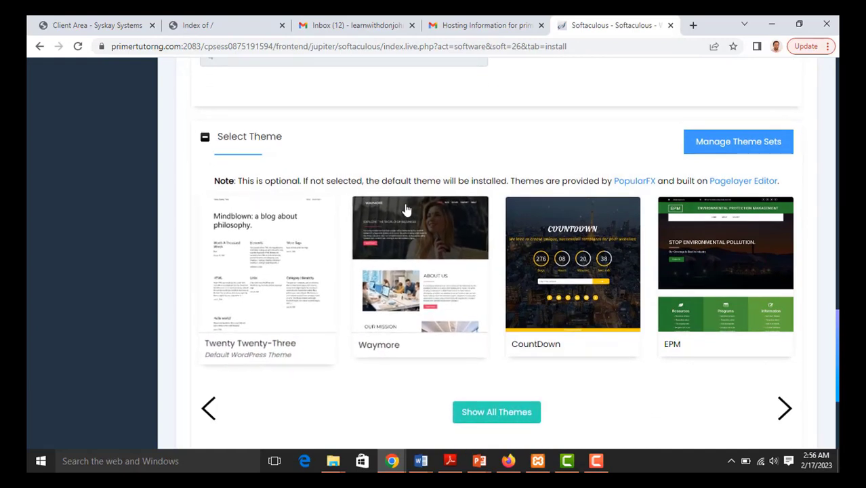
pyautogui.scroll(-3, 310, 265)
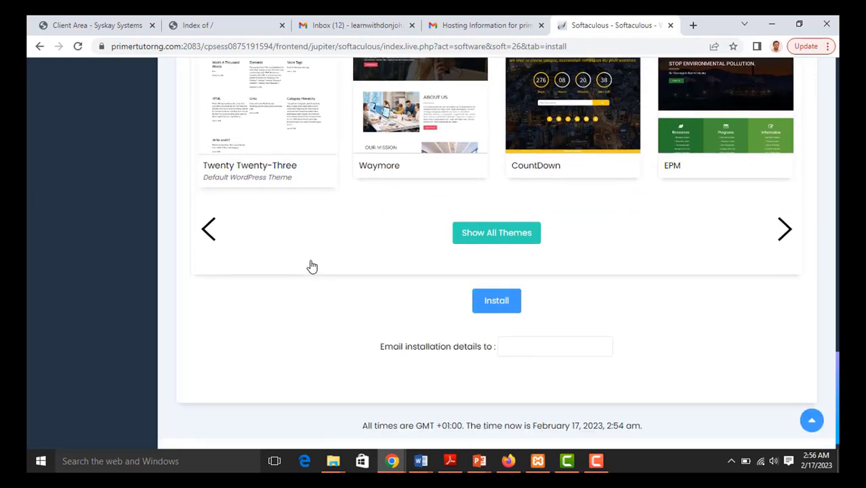
pyautogui.scroll(3, 312, 266)
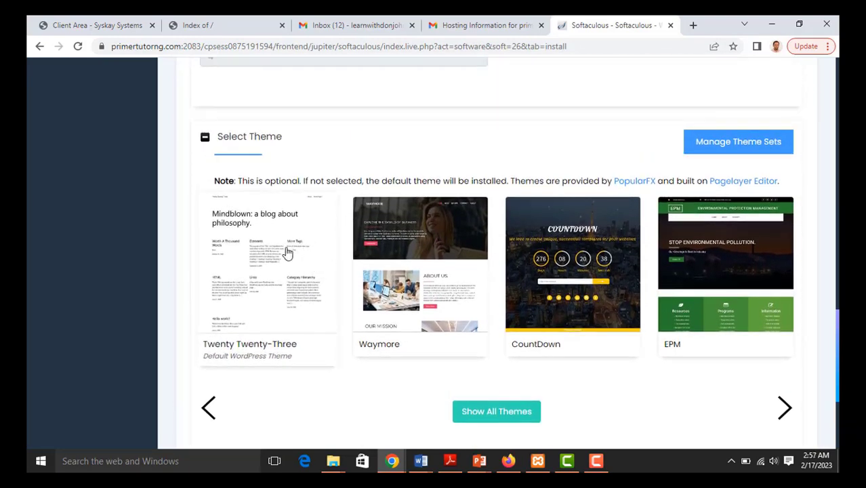
# - Choose the Twenty Twenty-Three theme, paste the email for installation details, and run the install
pyautogui.click(302, 343)
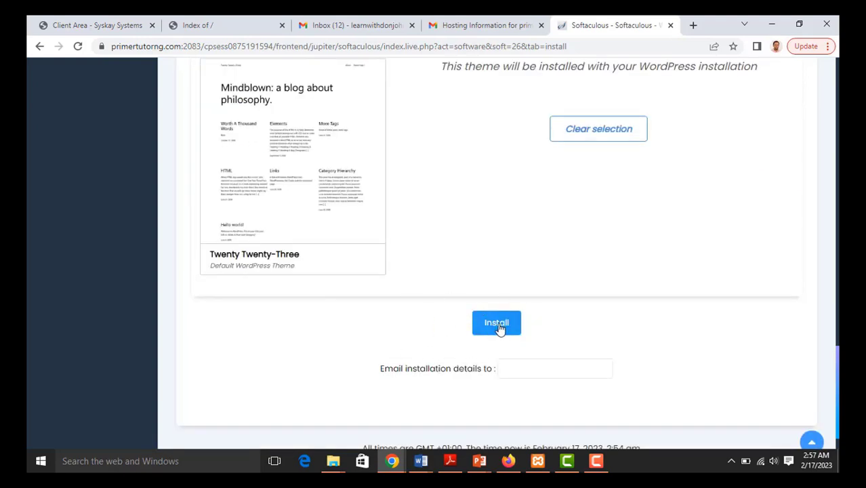
pyautogui.click(503, 369)
pyautogui.scroll(-1, 504, 369)
pyautogui.hotkey('ctrl', 'v')
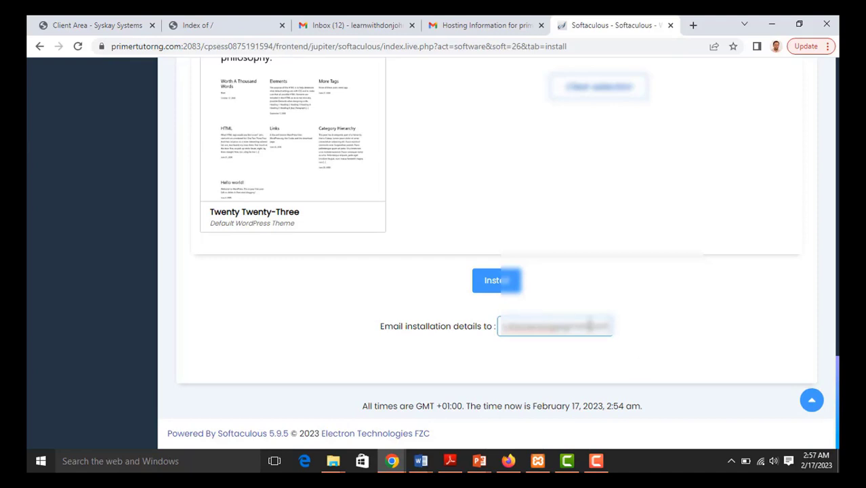
pyautogui.click(495, 280)
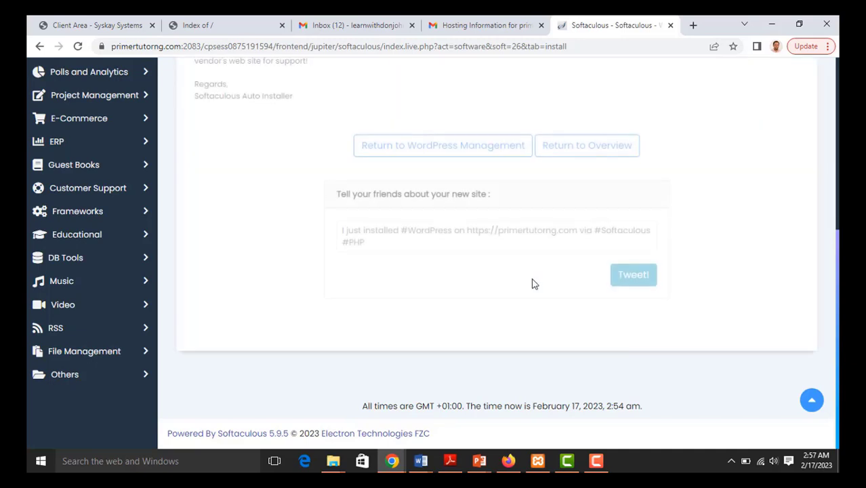
pyautogui.click(366, 234)
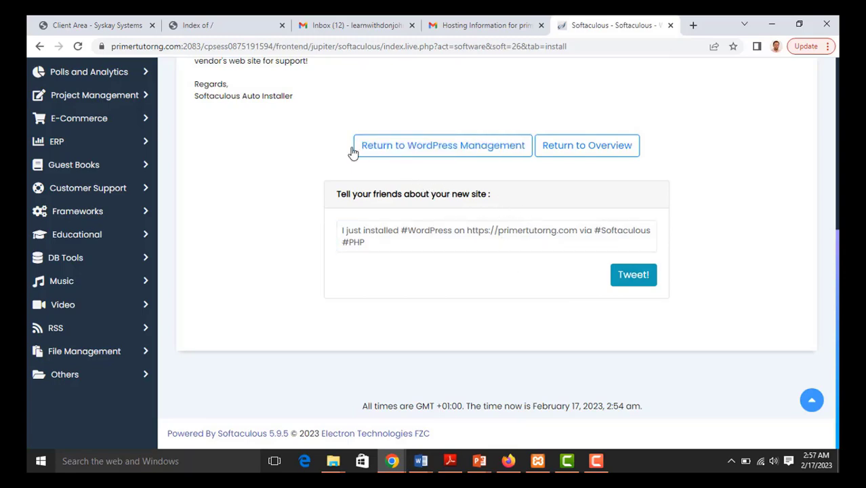
pyautogui.scroll(1, 346, 126)
pyautogui.scroll(2, 347, 126)
pyautogui.scroll(-1, 406, 203)
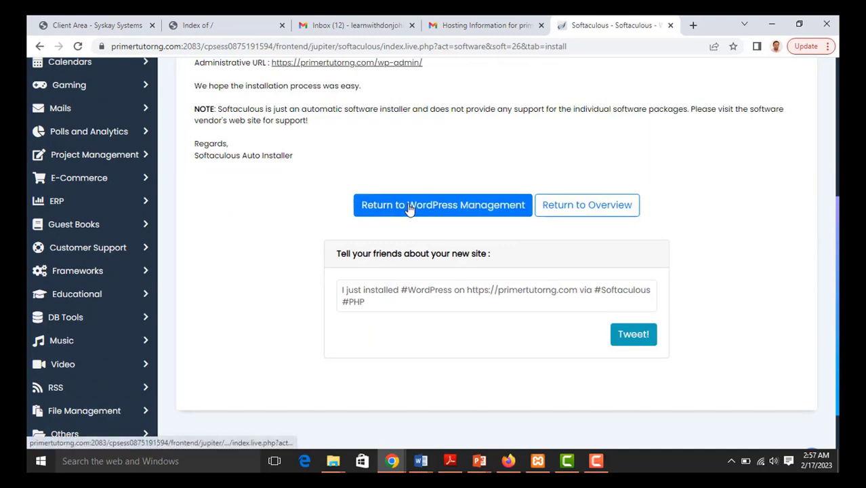
pyautogui.click(410, 206)
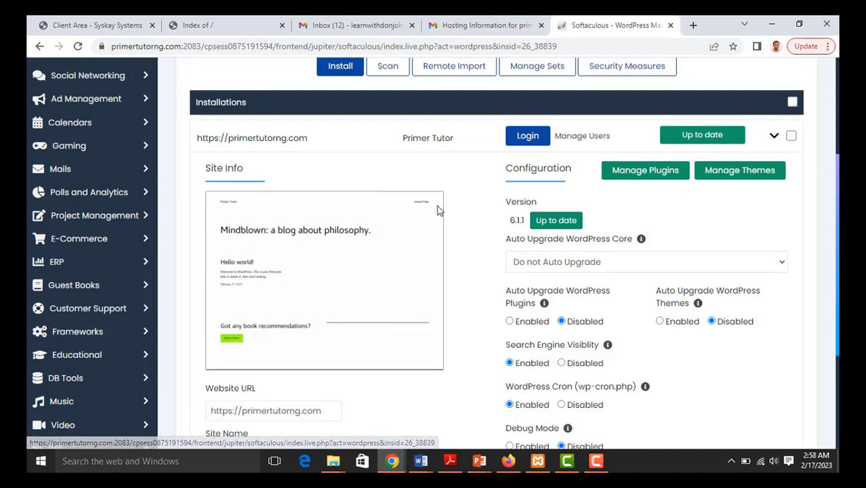
pyautogui.scroll(-3, 383, 229)
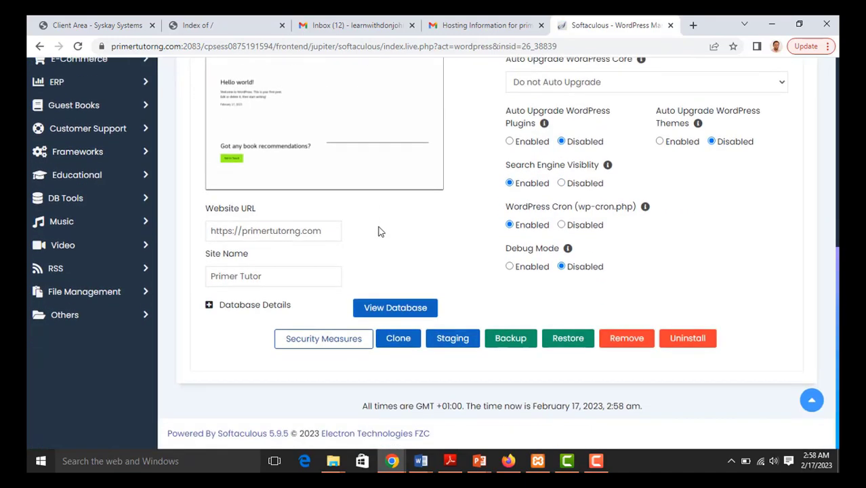
pyautogui.scroll(5, 380, 230)
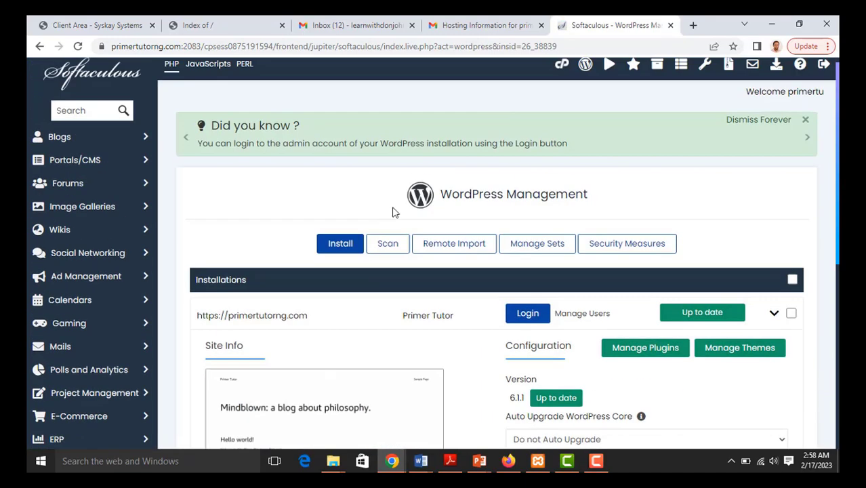
# - Load primertutorng.com/wp-admin in a new browser tab
pyautogui.click(693, 25)
pyautogui.write('primertutorng.com/')
pyautogui.write('wp')
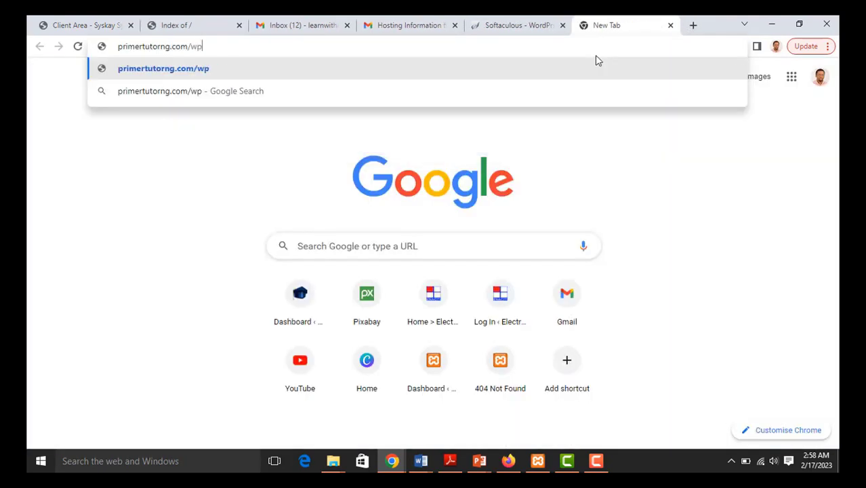
pyautogui.write('-admin')
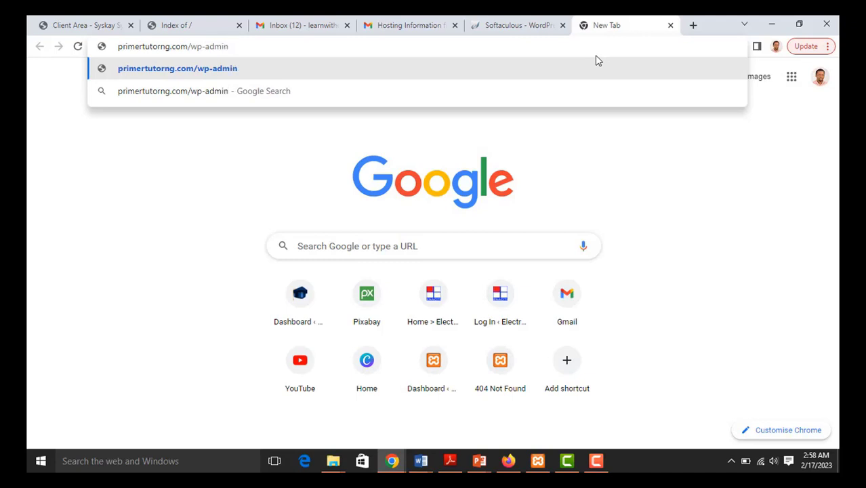
pyautogui.press('Return')
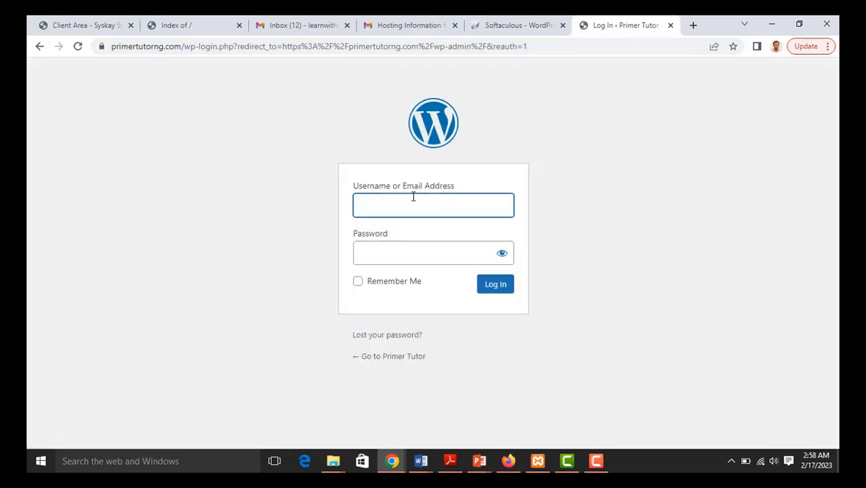
# - Log in to WordPress with the admin username and the saved password
pyautogui.click(408, 206)
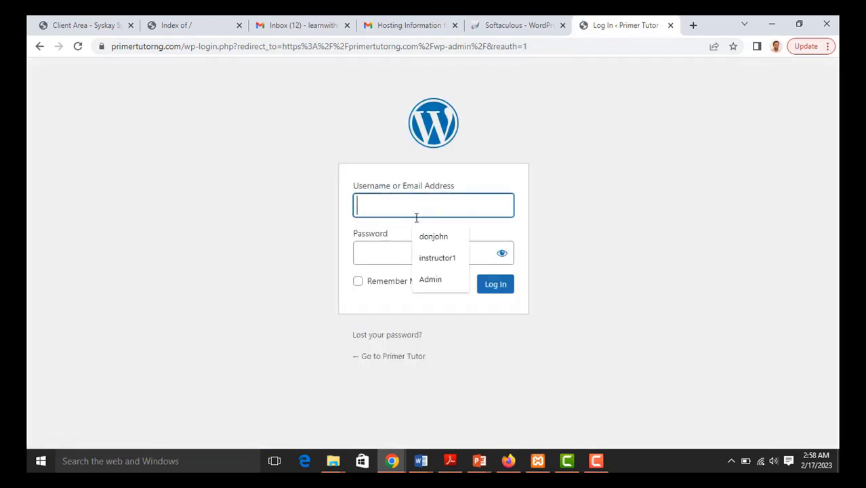
pyautogui.write('Donj')
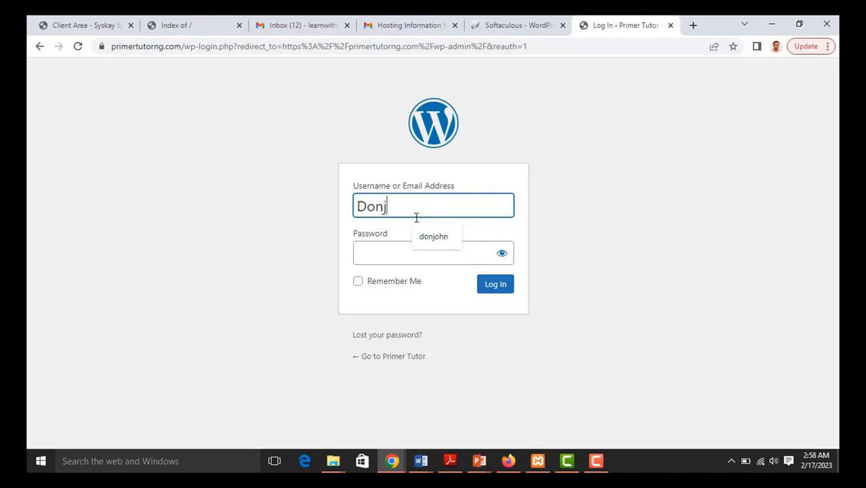
pyautogui.write('ohn')
pyautogui.click(420, 251)
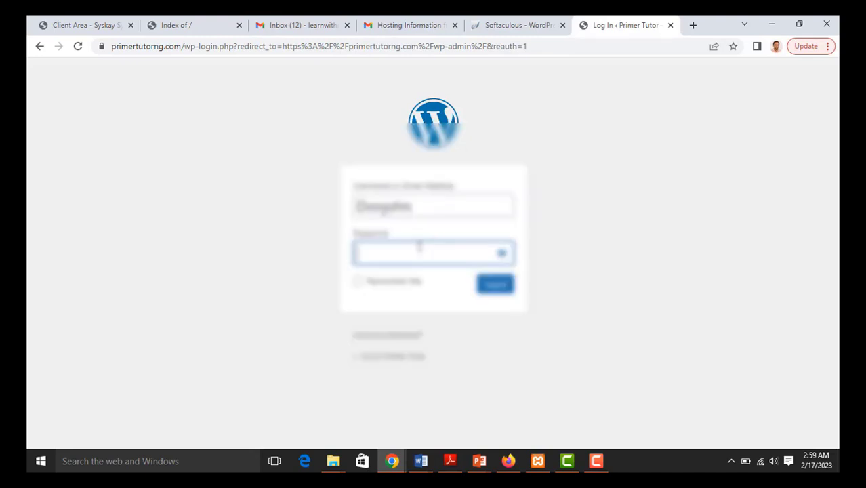
pyautogui.click(444, 281)
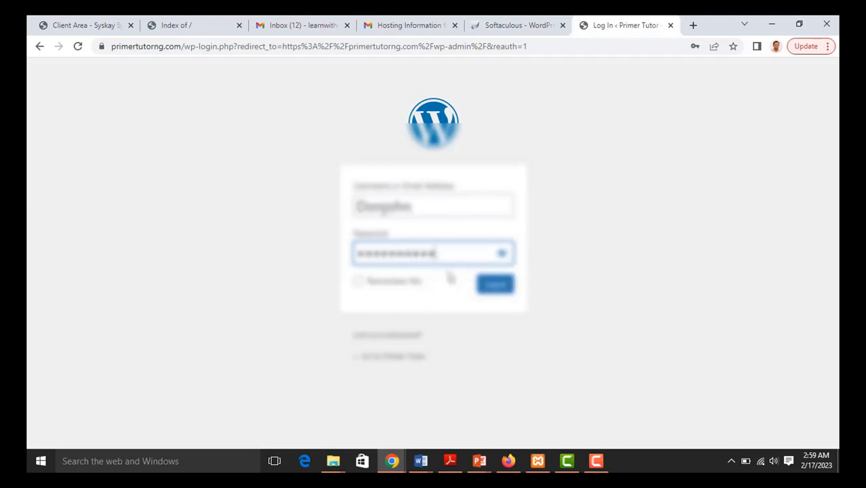
pyautogui.click(491, 288)
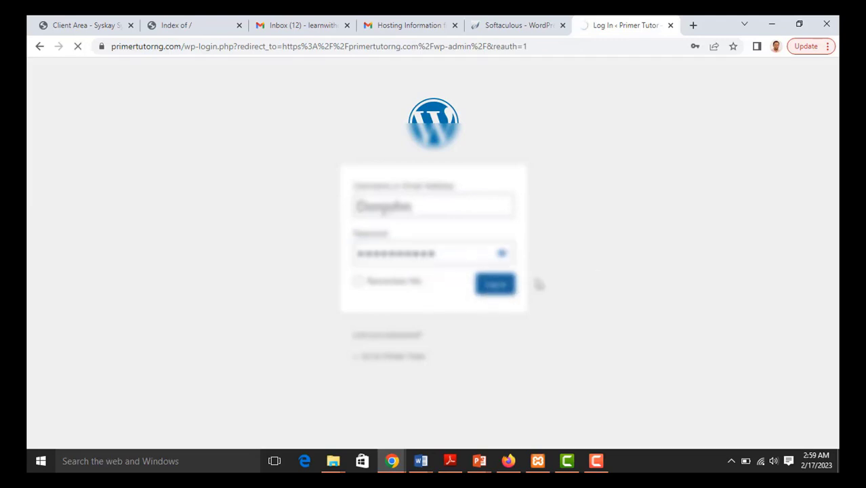